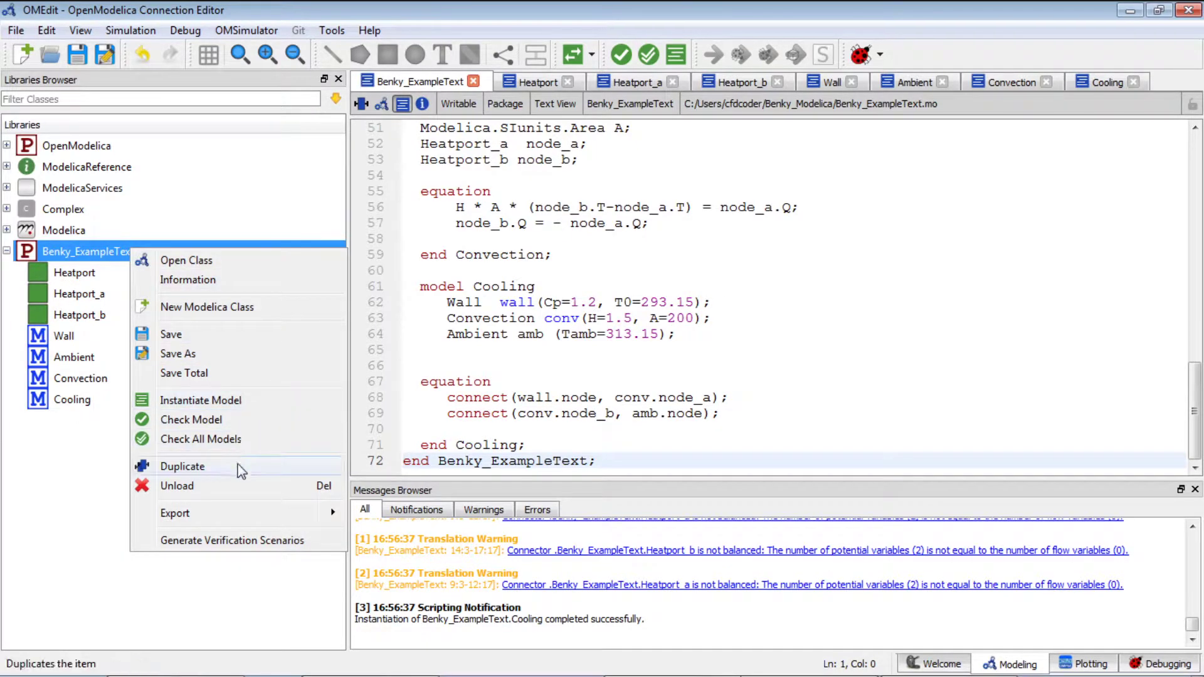
Step: Open the Benky_ExampleText package's context menu and pick Duplicate
left_click(241, 468)
Step: Duplicate Benky_ExampleText as Benky_ExampleDiagram, storing it as directories for all classes
left_click(573, 316)
double_click(573, 316)
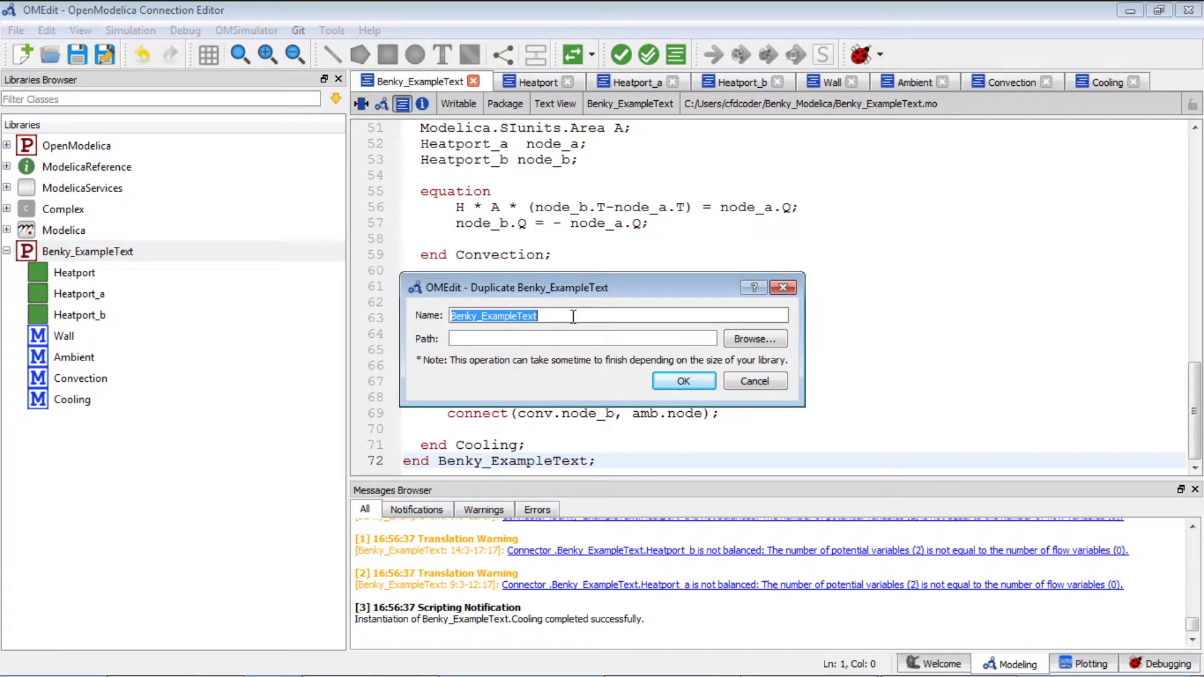
left_click(573, 316)
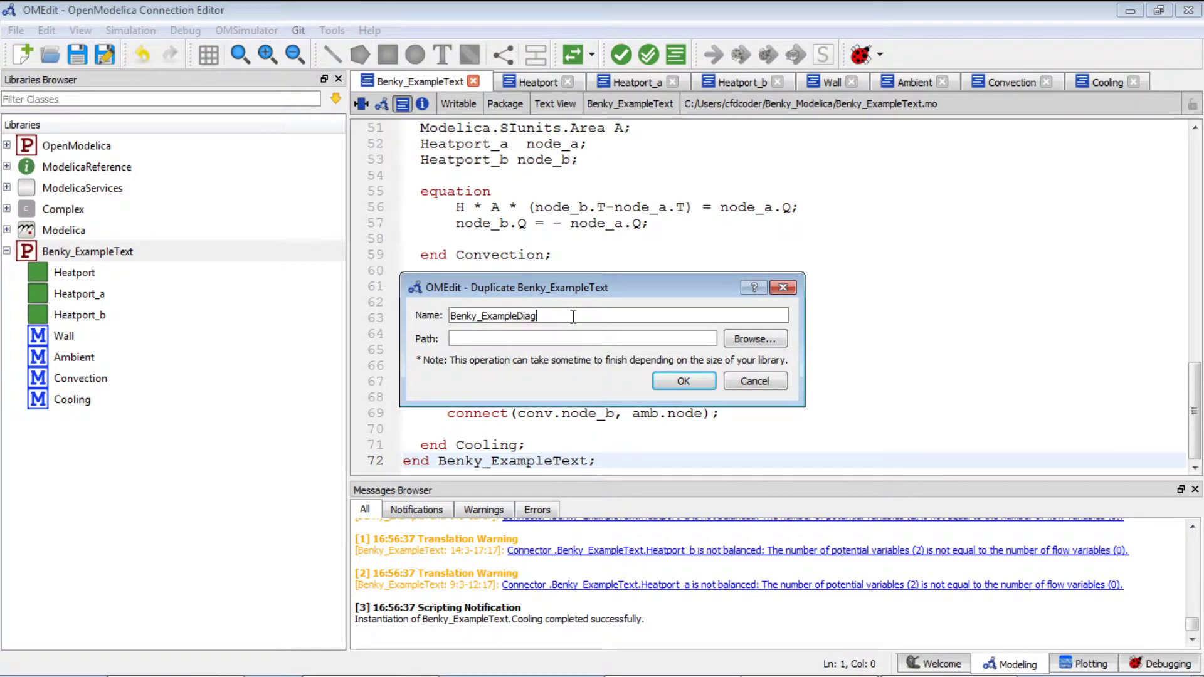
left_click(682, 382)
left_click(755, 376)
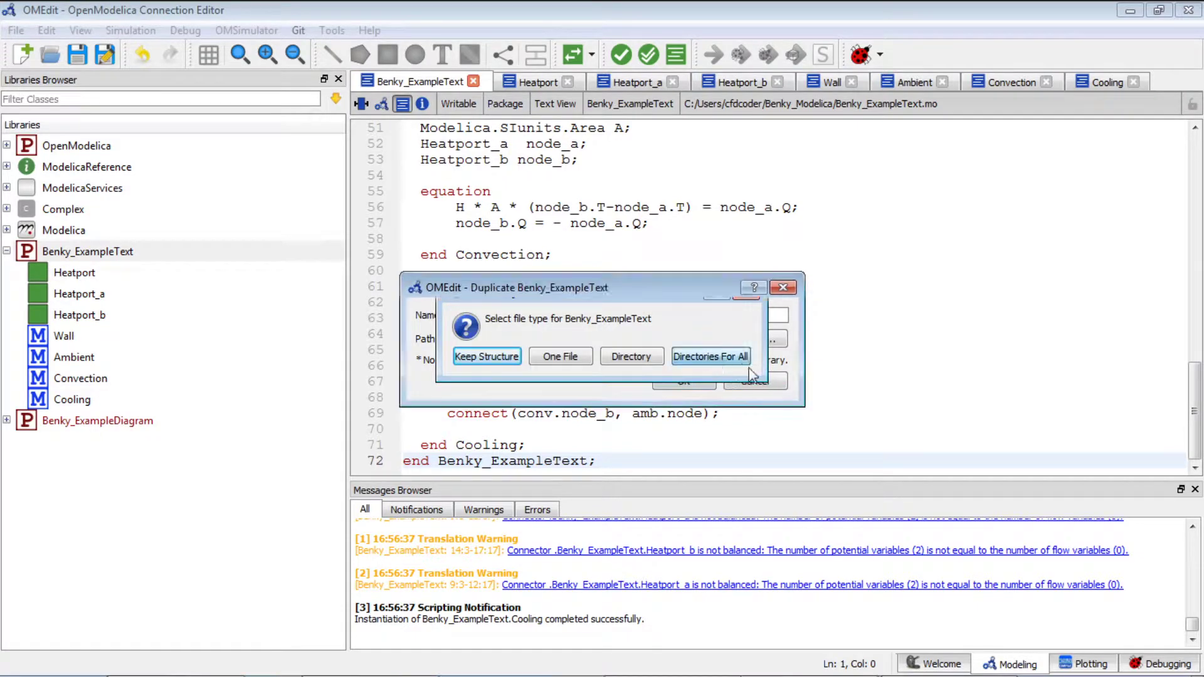
left_click(702, 358)
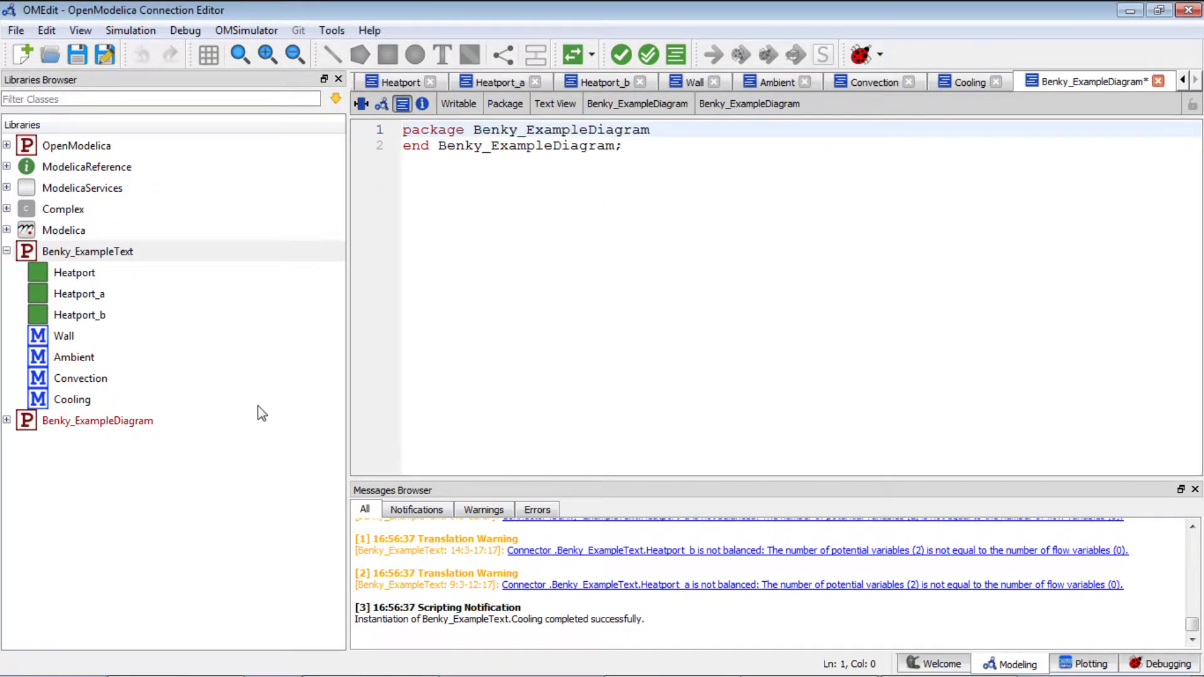
Step: Expand Benky_ExampleDiagram and open its Heatport connector
left_click(6, 420)
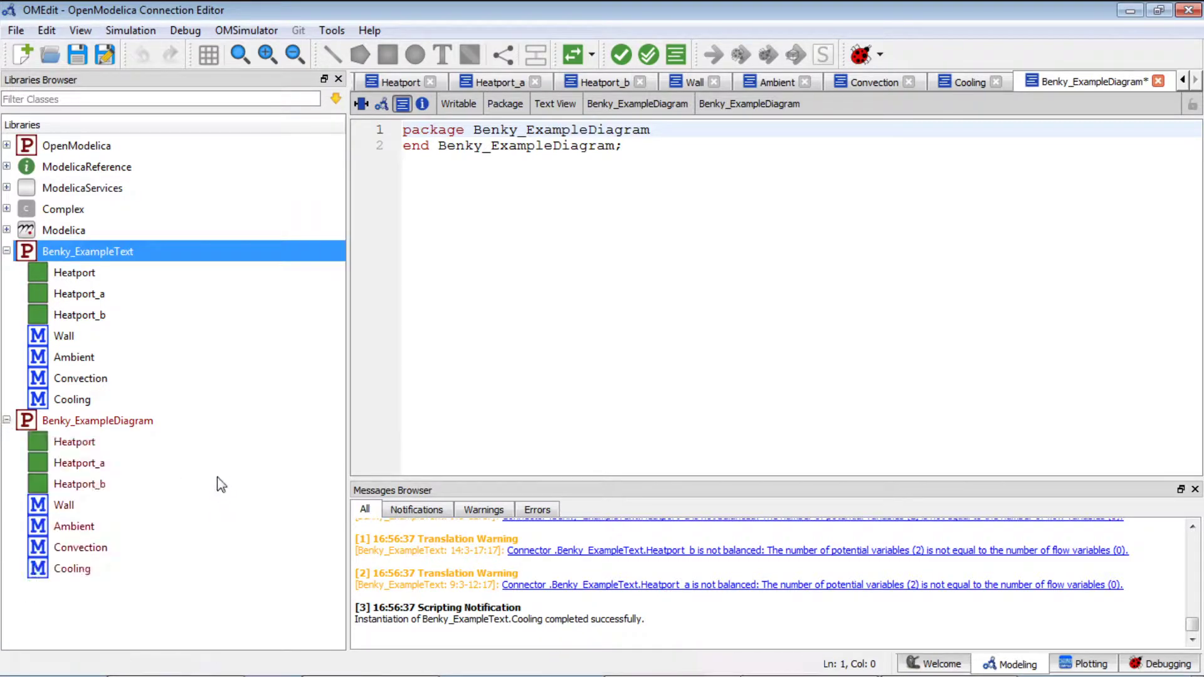
double_click(137, 403)
left_click(137, 419)
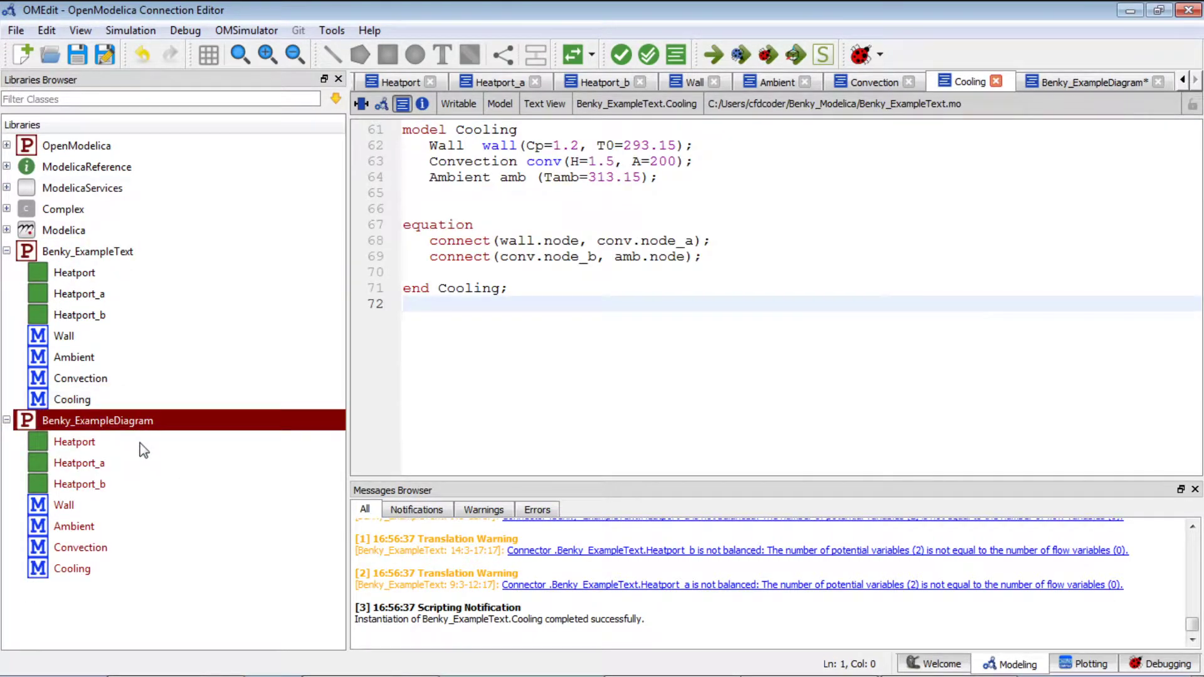
double_click(140, 443)
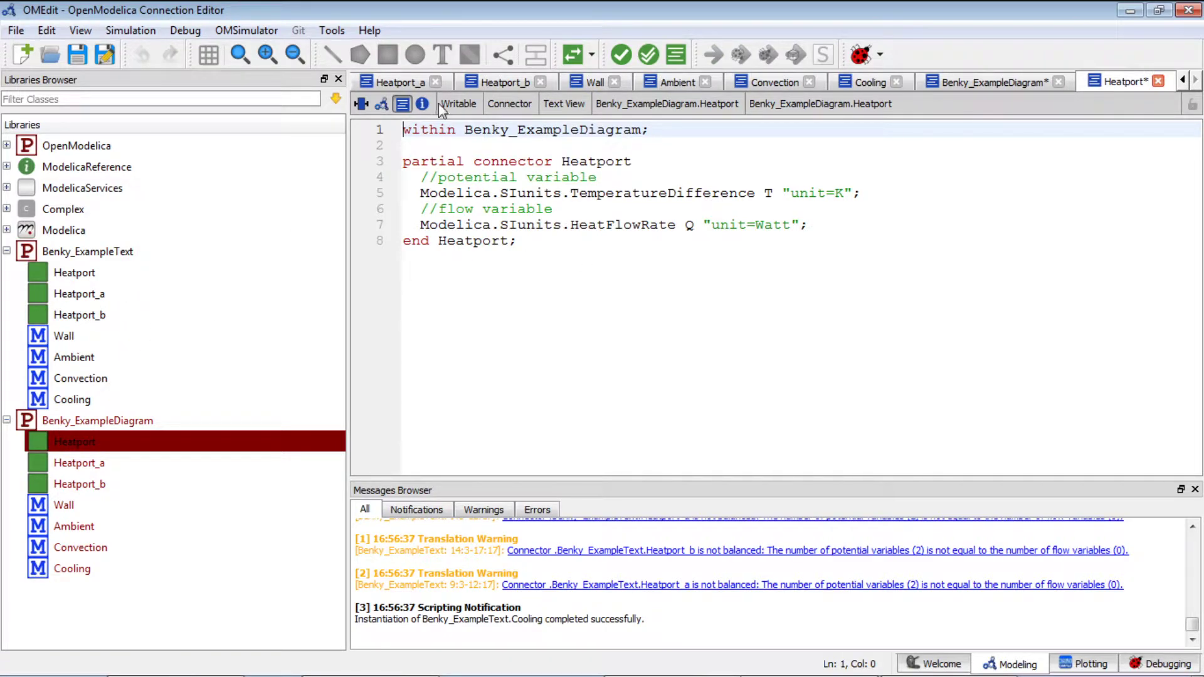
Step: Close the leftover class tabs (Heatport_a, Heatport_b, Wall, Ambient, Convection, Cooling) and reopen Heatport
left_click(436, 82)
left_click(439, 82)
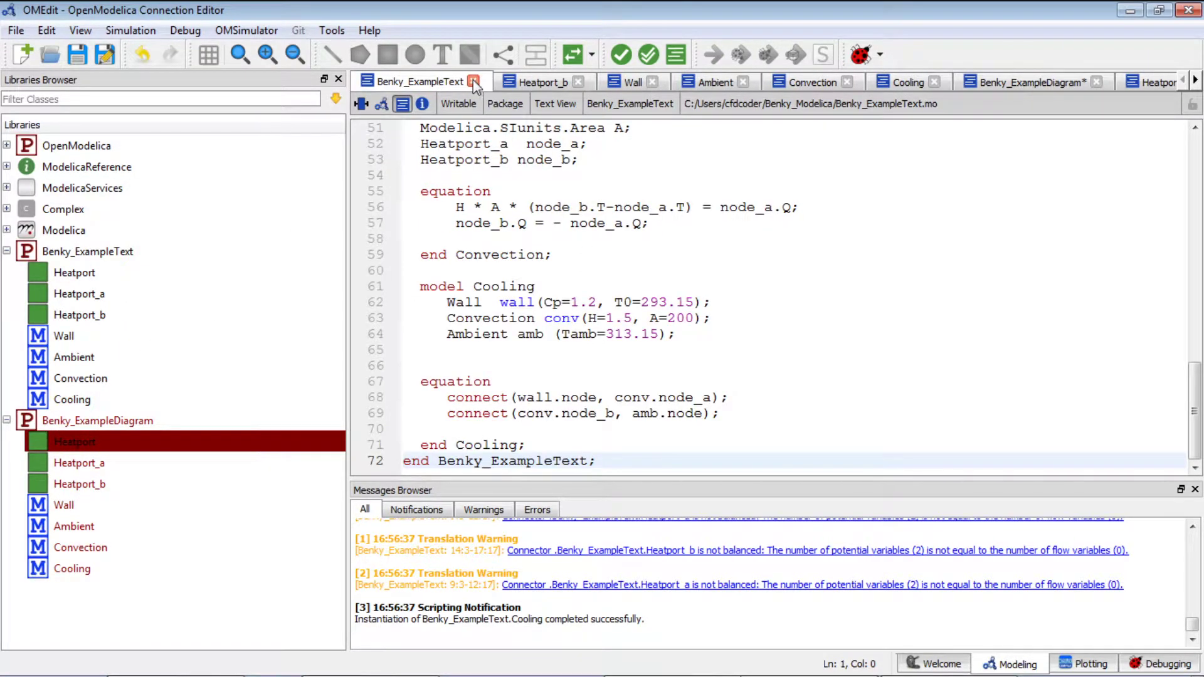
left_click(473, 81)
left_click(447, 81)
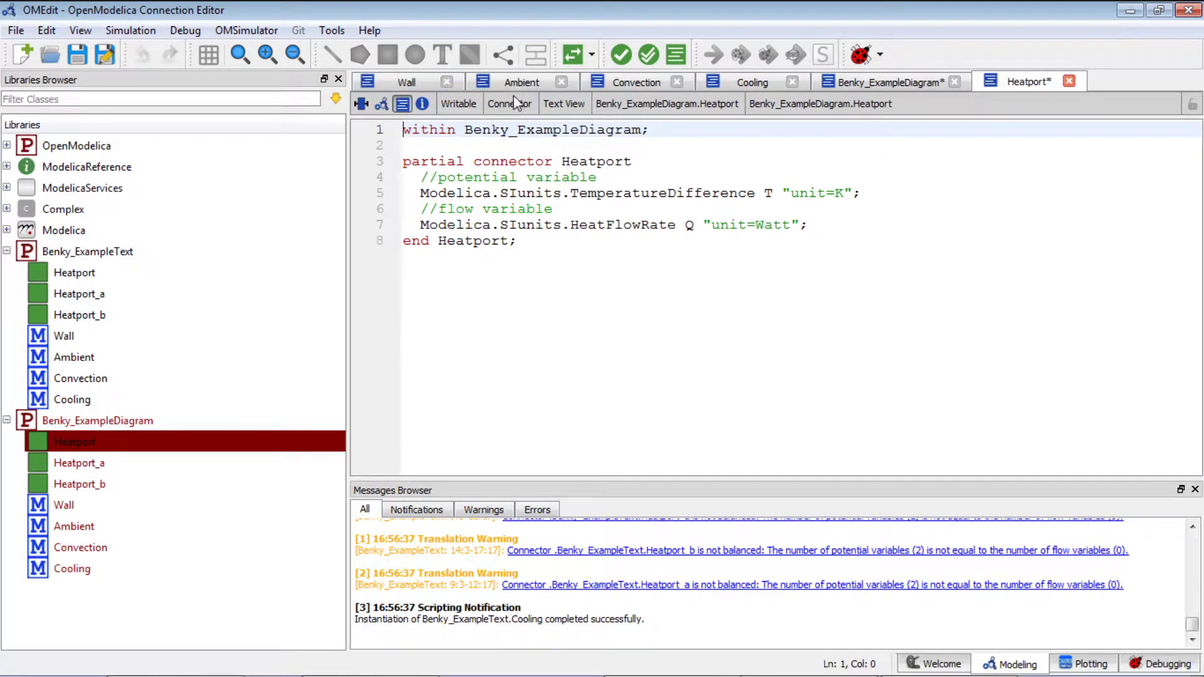
left_click(447, 81)
left_click(465, 81)
left_click(467, 80)
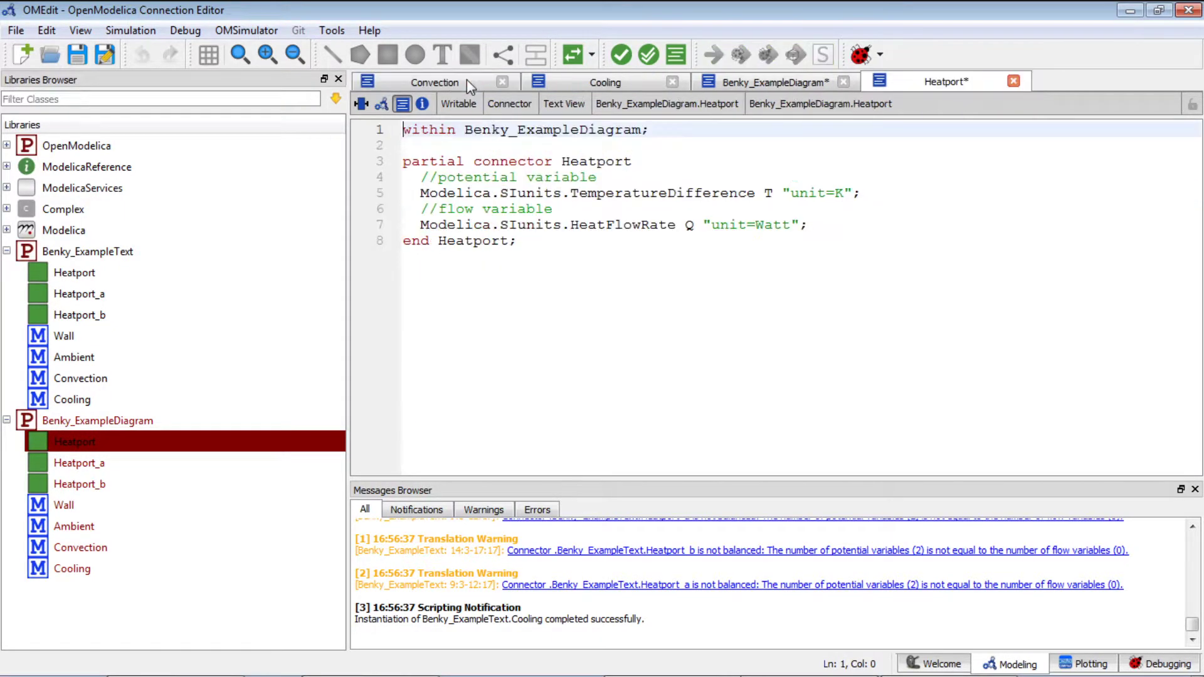
left_click(502, 82)
left_click(558, 83)
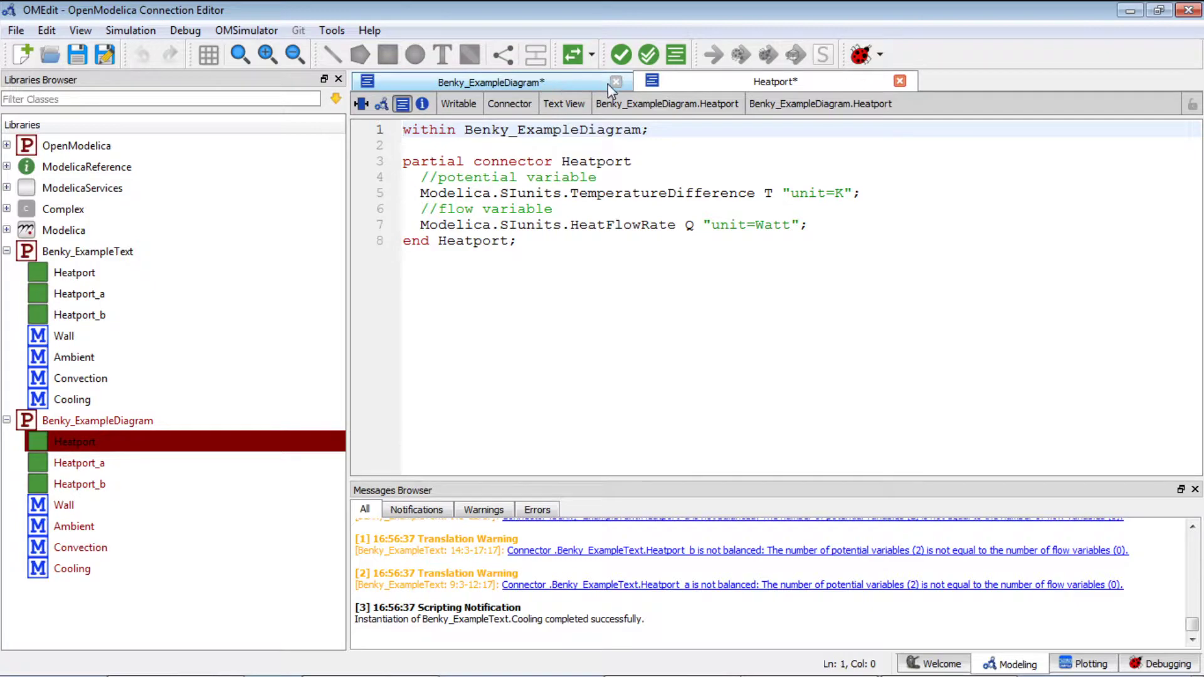
left_click(901, 82)
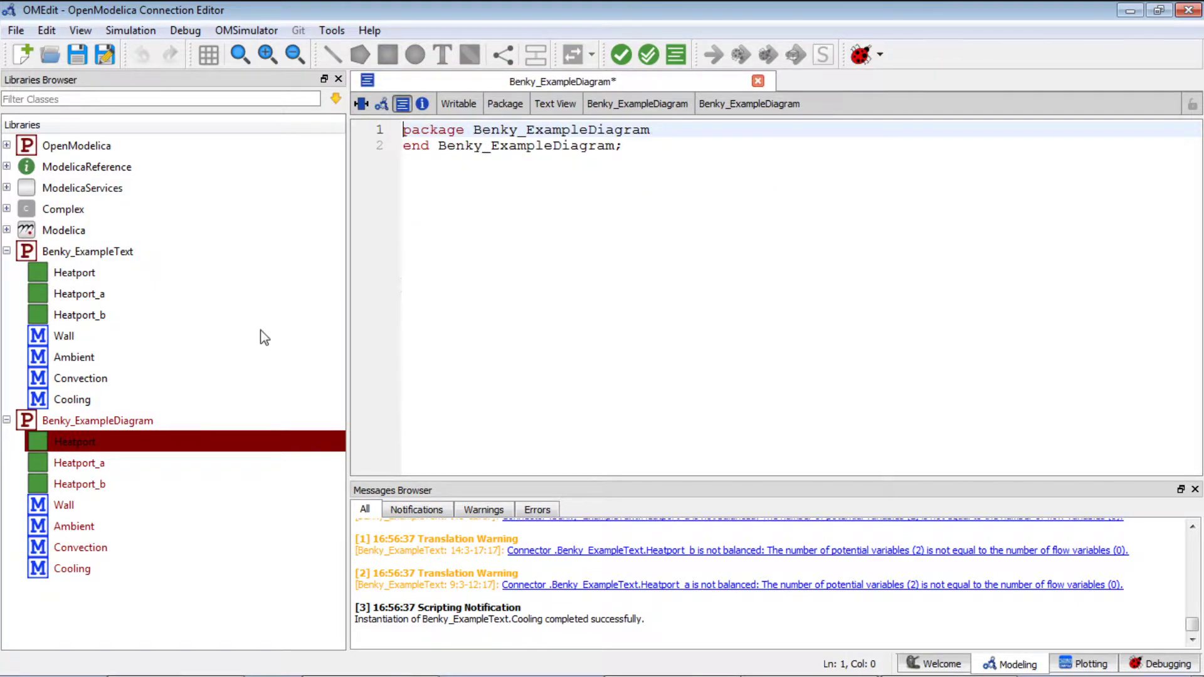
double_click(141, 443)
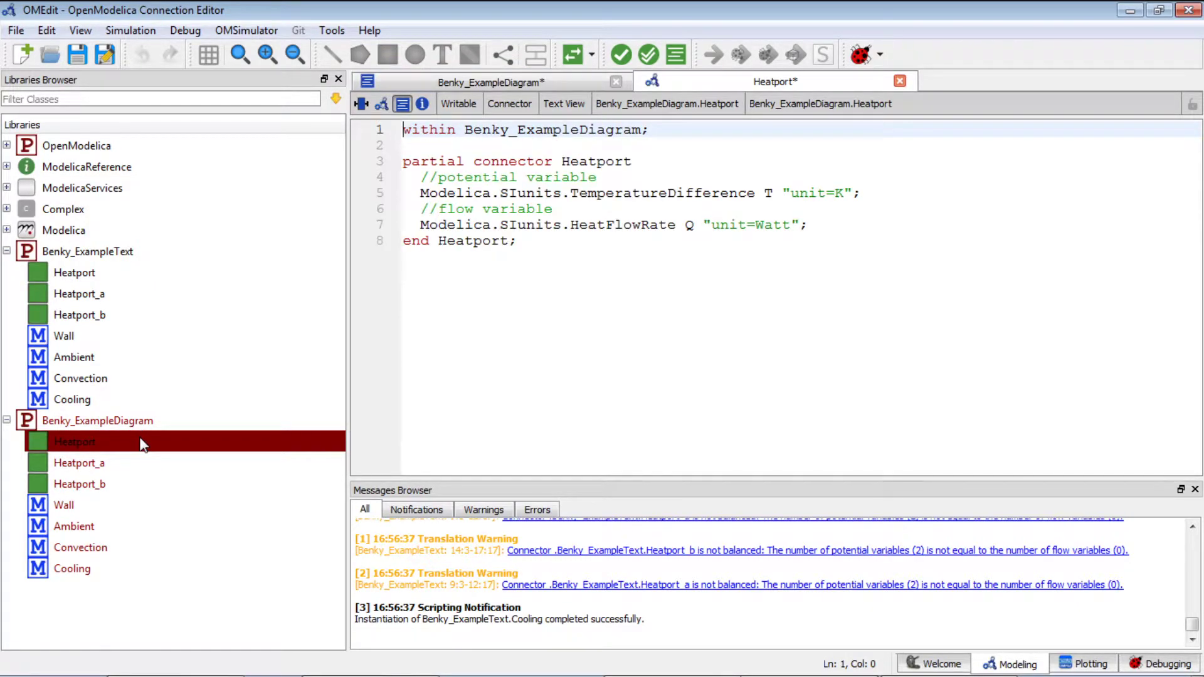
Step: Save Benky_ExampleDiagram as a Modelica directory and review the Heatport connector code
key("ctrl+s")
left_click(391, 421)
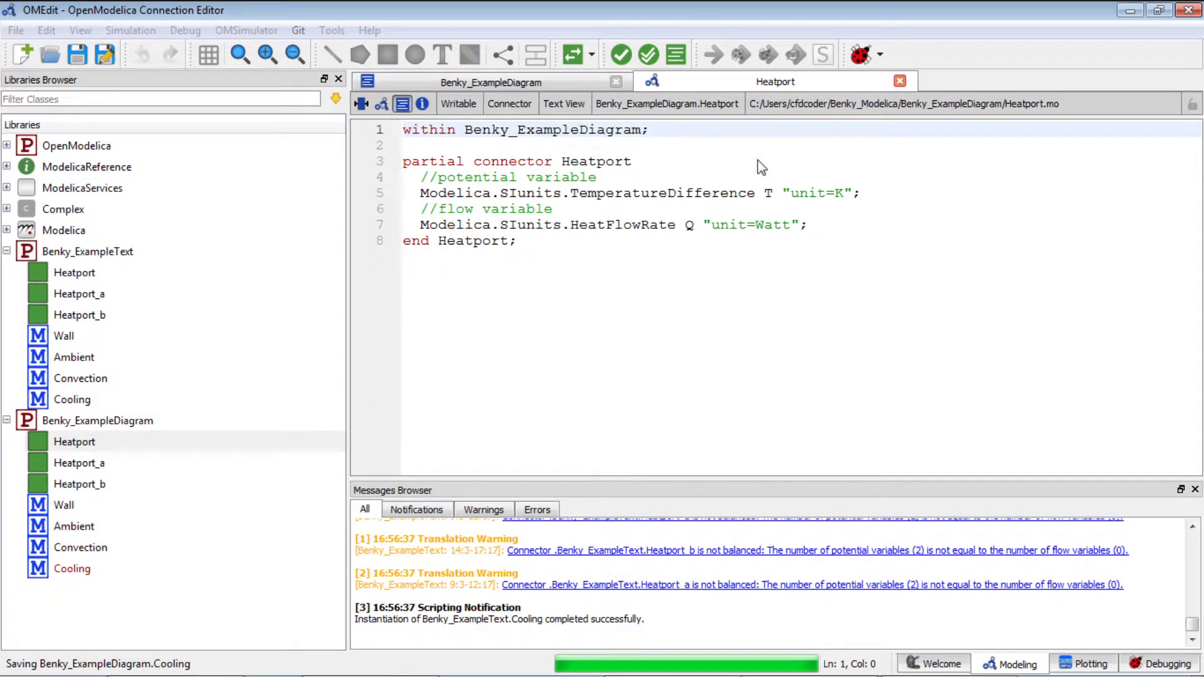
left_click(676, 172)
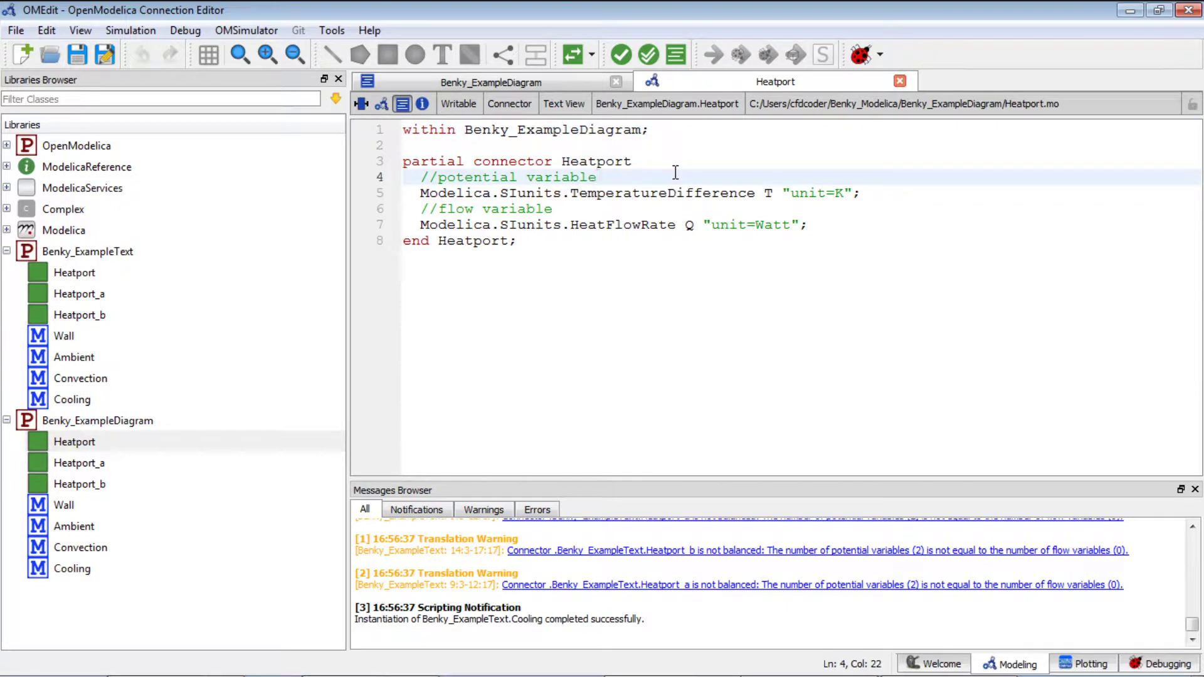
left_click(666, 153)
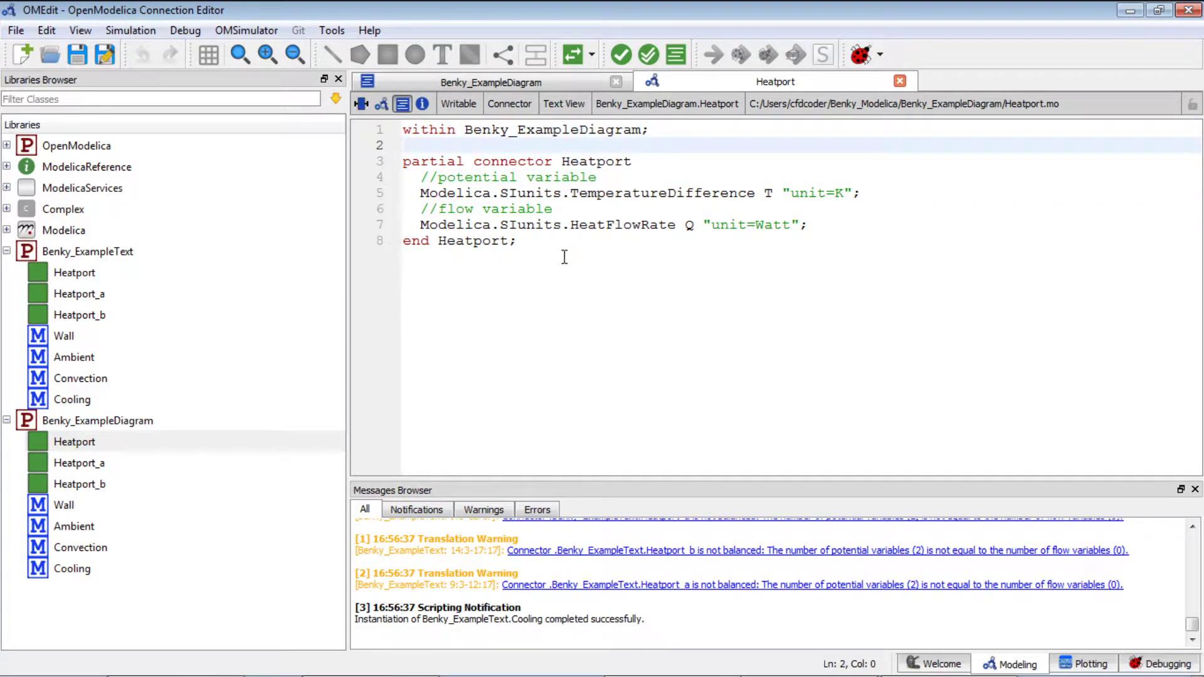
left_click_drag(552, 246, 472, 142)
left_click(430, 147)
Step: Draw a circle on the Heatport connector's Diagram View canvas
left_click(382, 105)
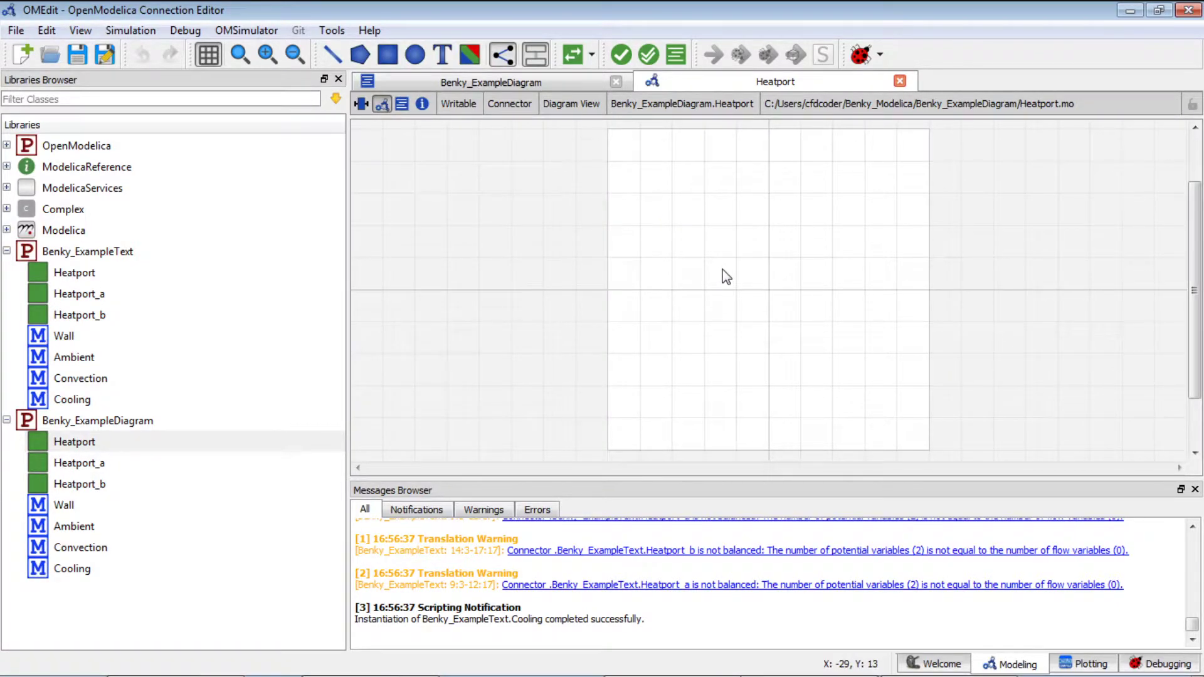
left_click_drag(690, 210, 883, 401)
left_click(415, 54)
left_click(682, 199)
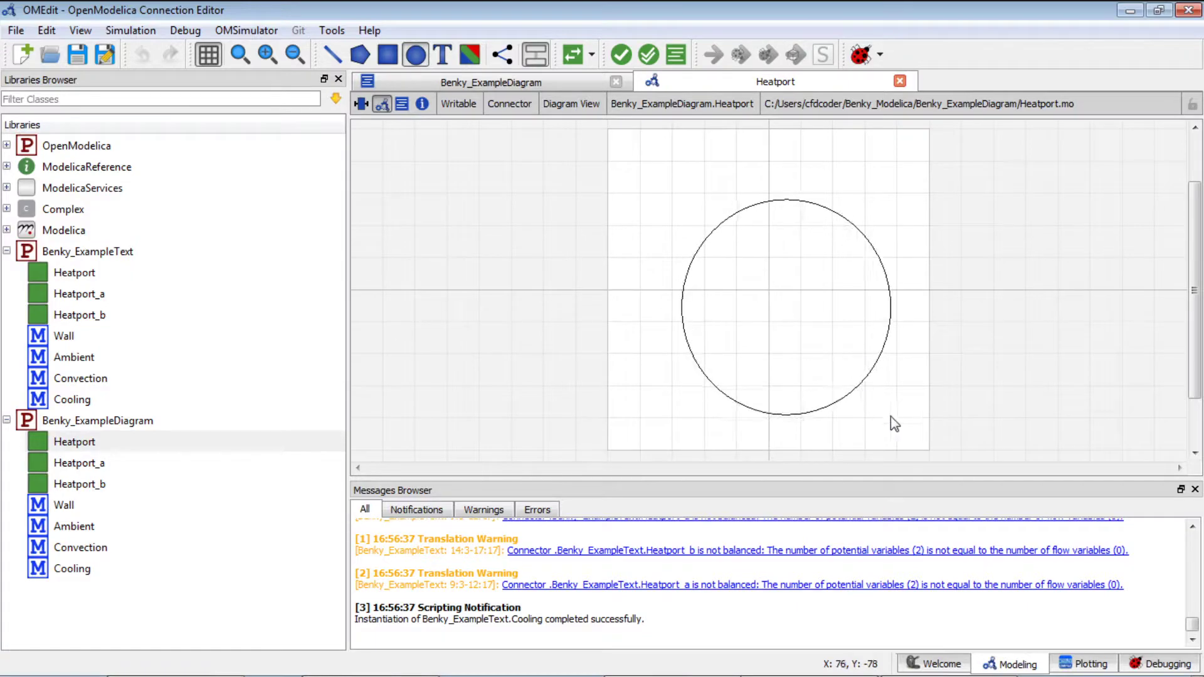
left_click(881, 402)
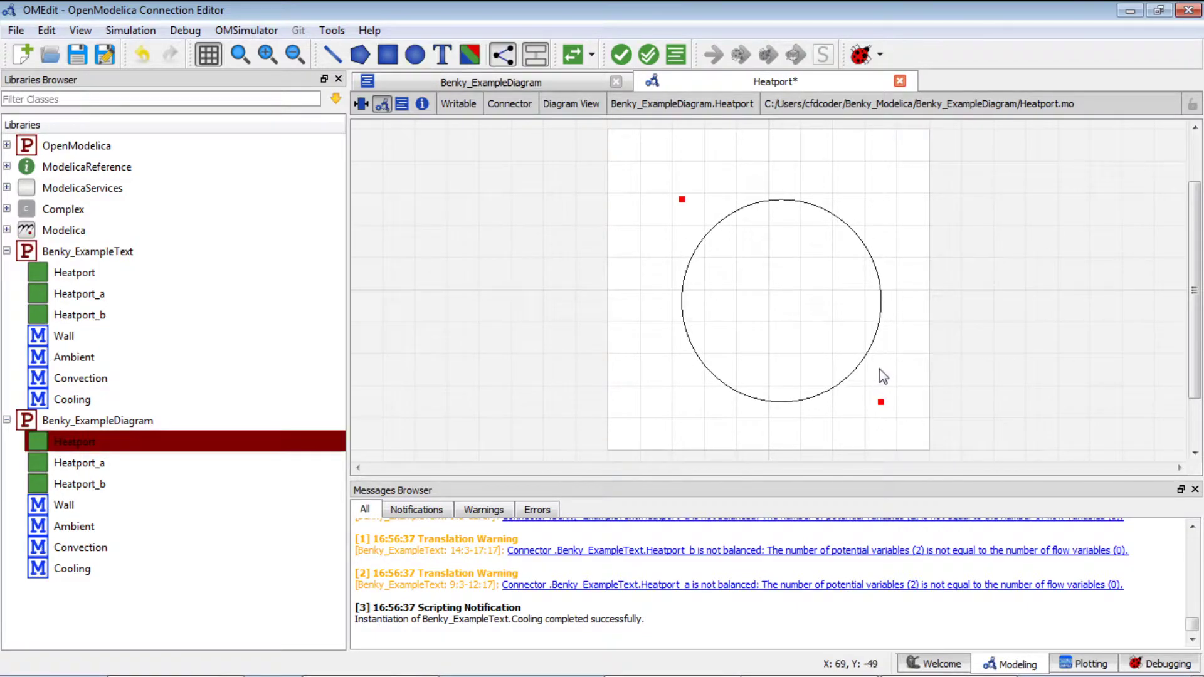
Step: Give the circle a red #ff0000 fill with FillPattern.Solid
double_click(868, 352)
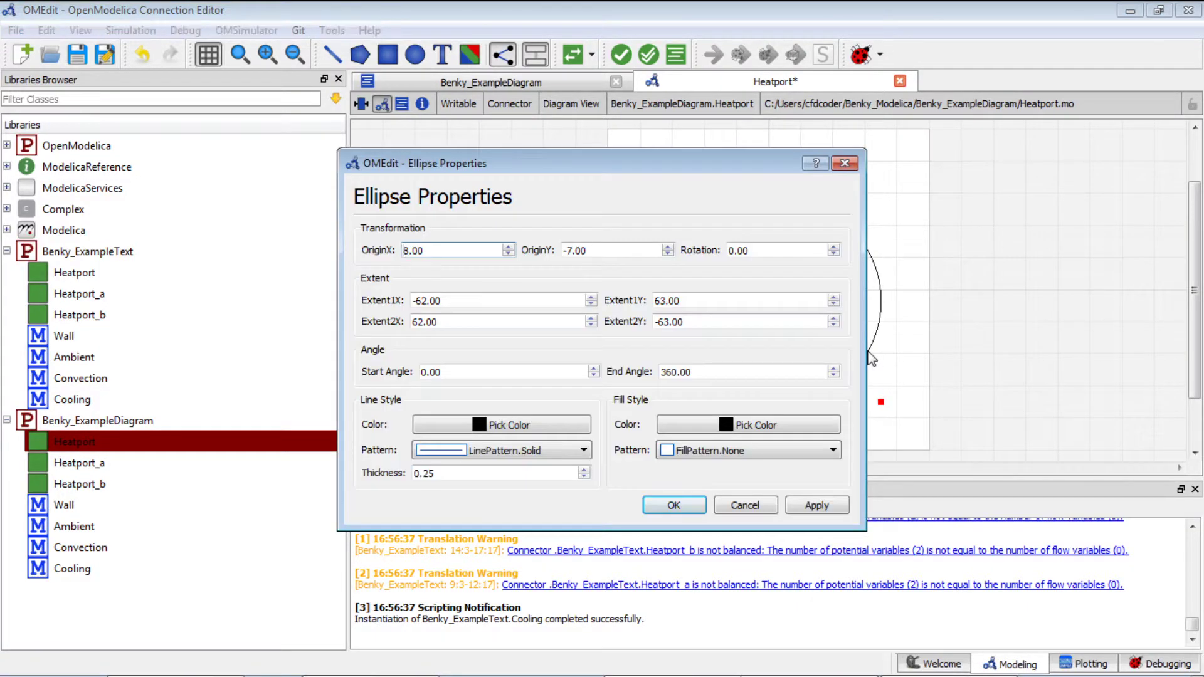
left_click(773, 430)
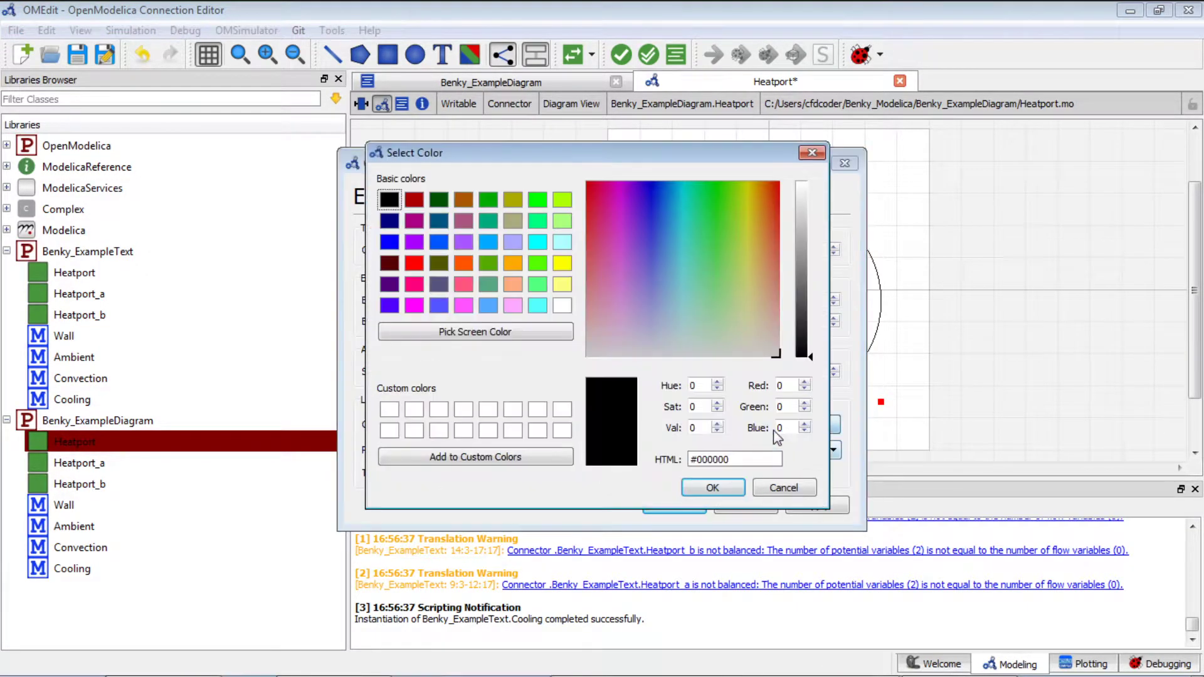
left_click(463, 284)
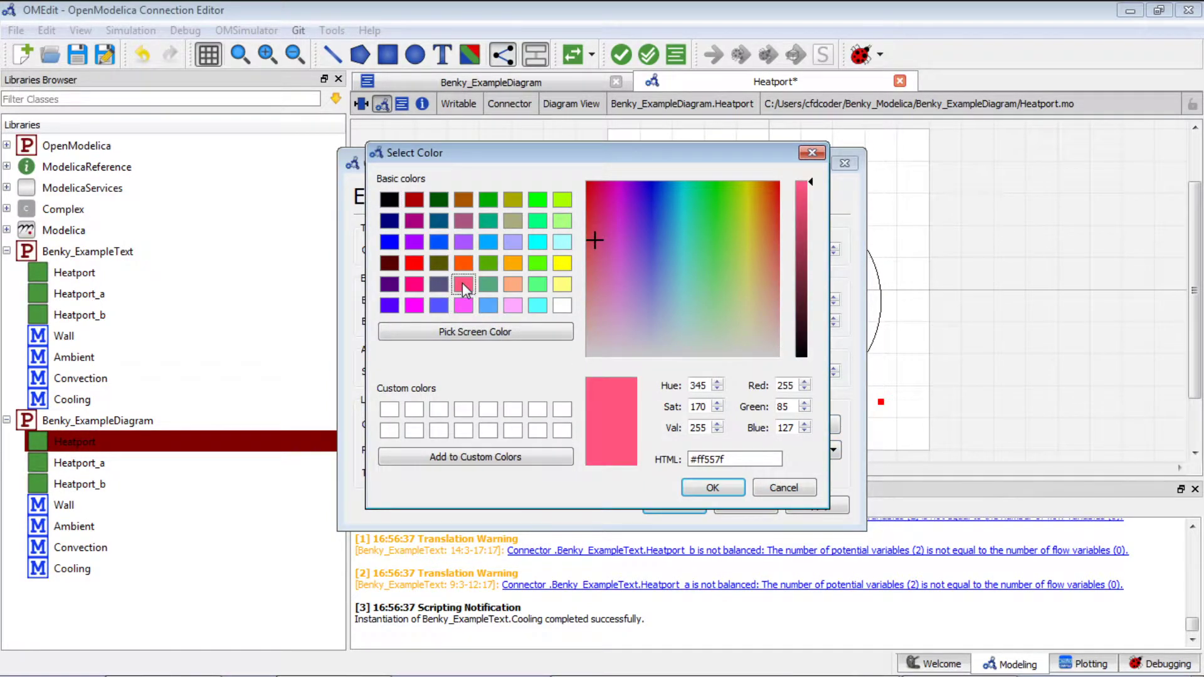
left_click(414, 262)
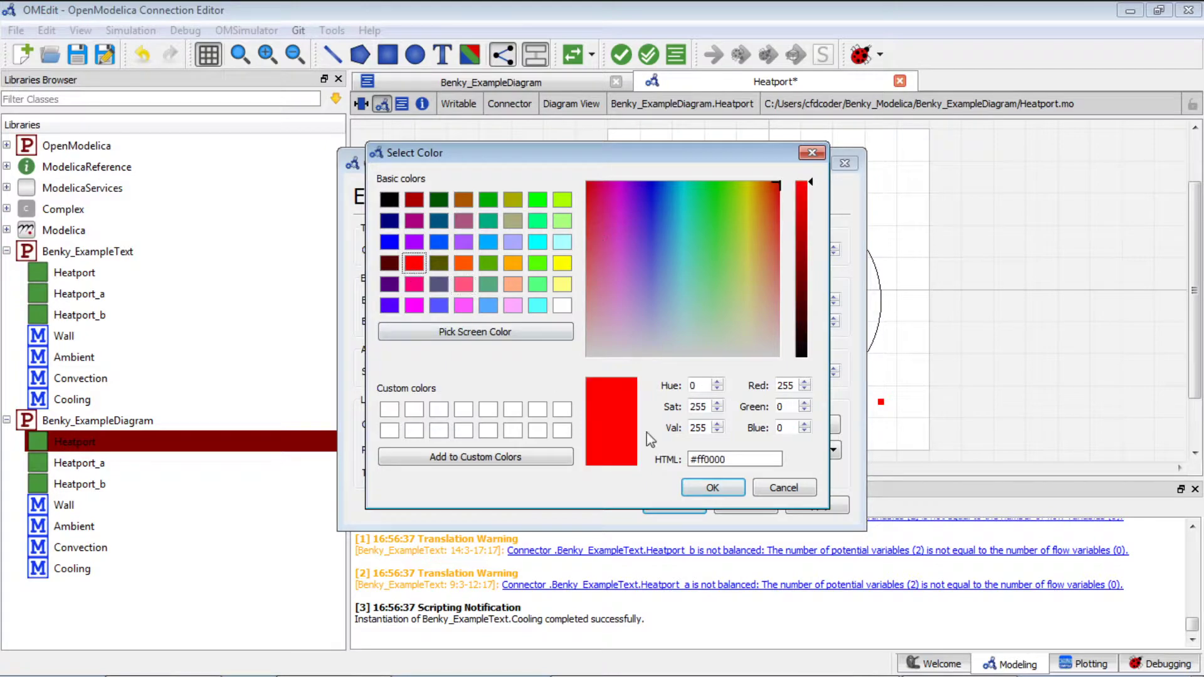
left_click(713, 488)
left_click(721, 451)
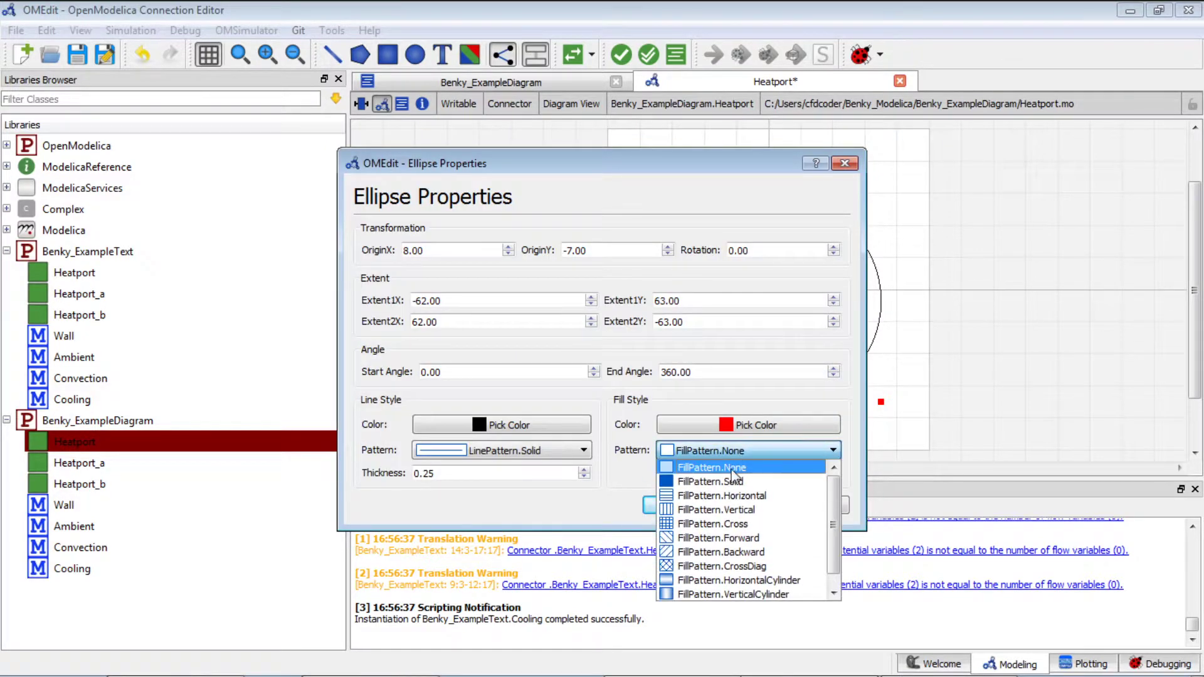
left_click(716, 489)
left_click(691, 503)
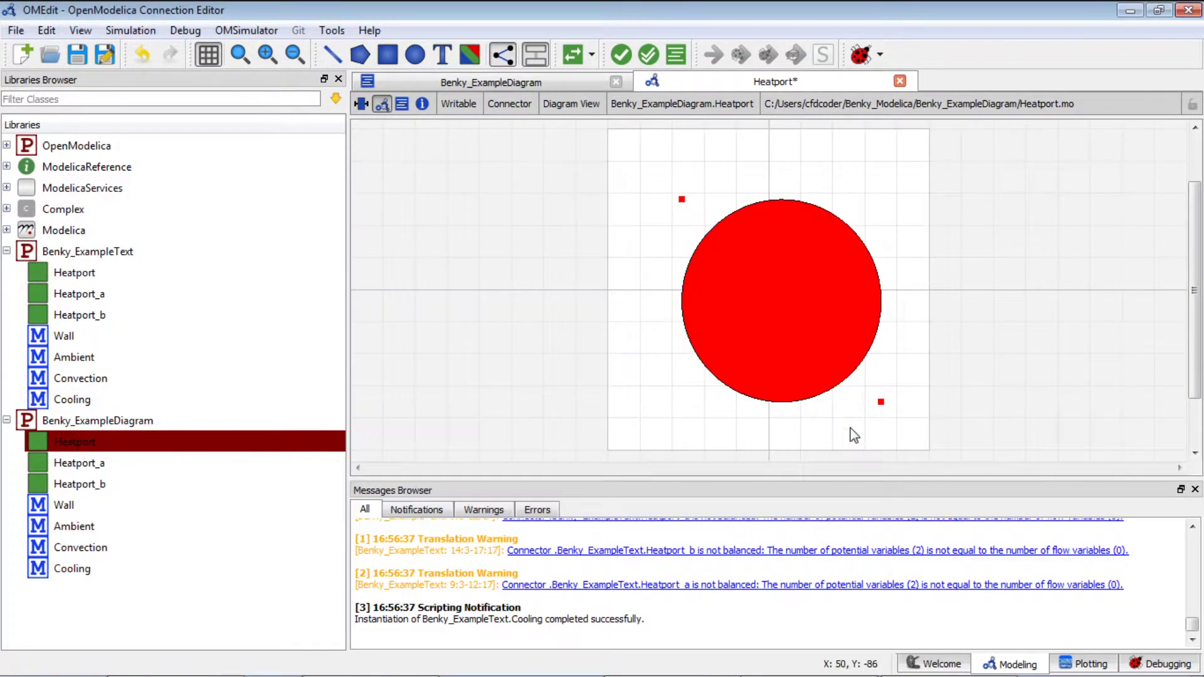
left_click(901, 290)
Step: Nudge the red circle up-left and draw a small trial rectangle near the top-left
left_click_drag(859, 238, 832, 218)
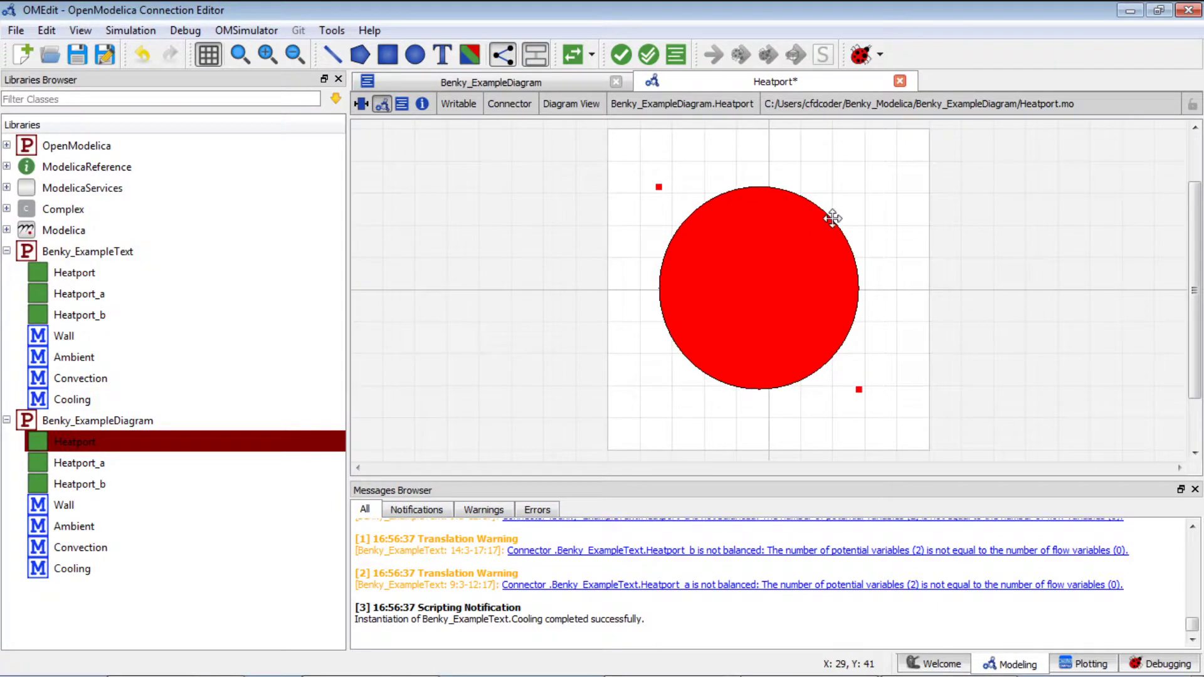
left_click(388, 55)
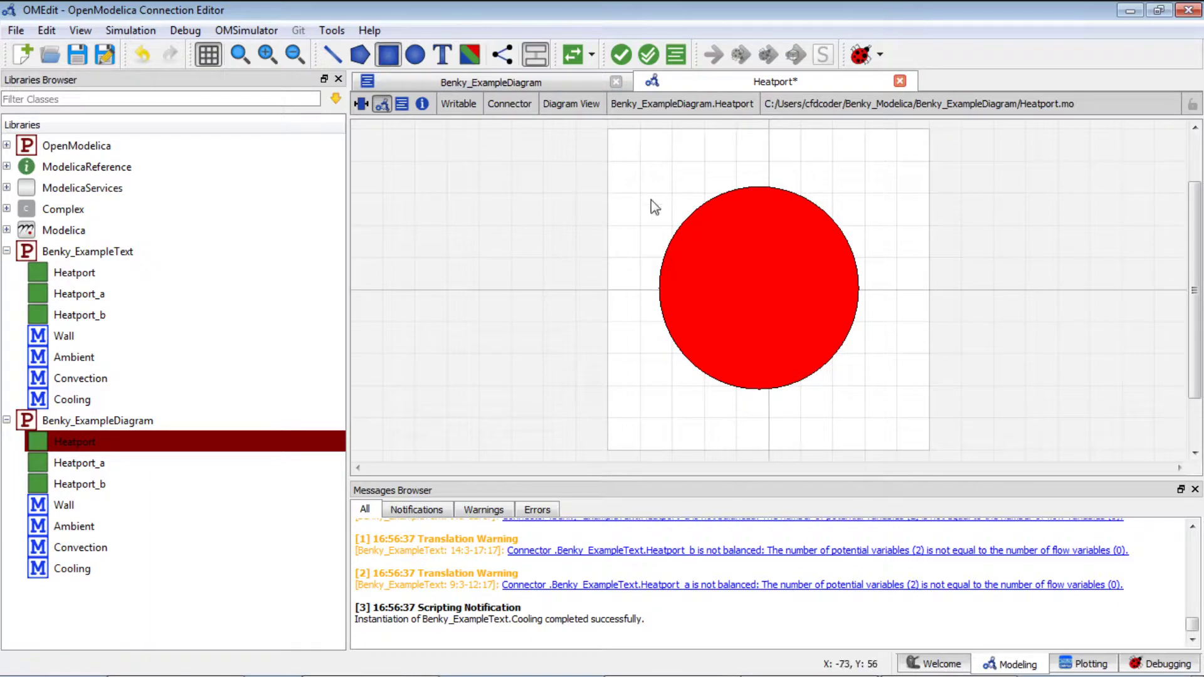
left_click(621, 149)
left_click(688, 196)
Step: Draw a trial polygon with vertices surrounding the circle
left_click(361, 54)
left_click(631, 219)
left_click(621, 312)
left_click(686, 405)
left_click(923, 336)
left_click(881, 187)
double_click(777, 146)
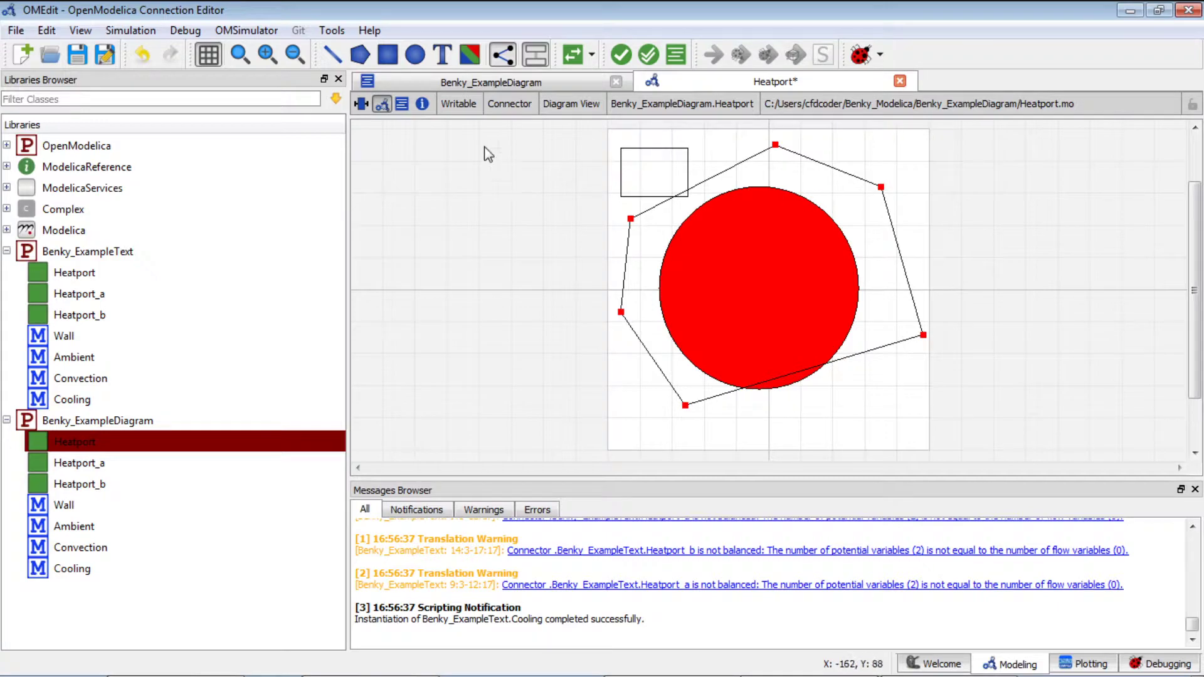
Step: Draw a short line below the circle
left_click(332, 55)
left_click(746, 425)
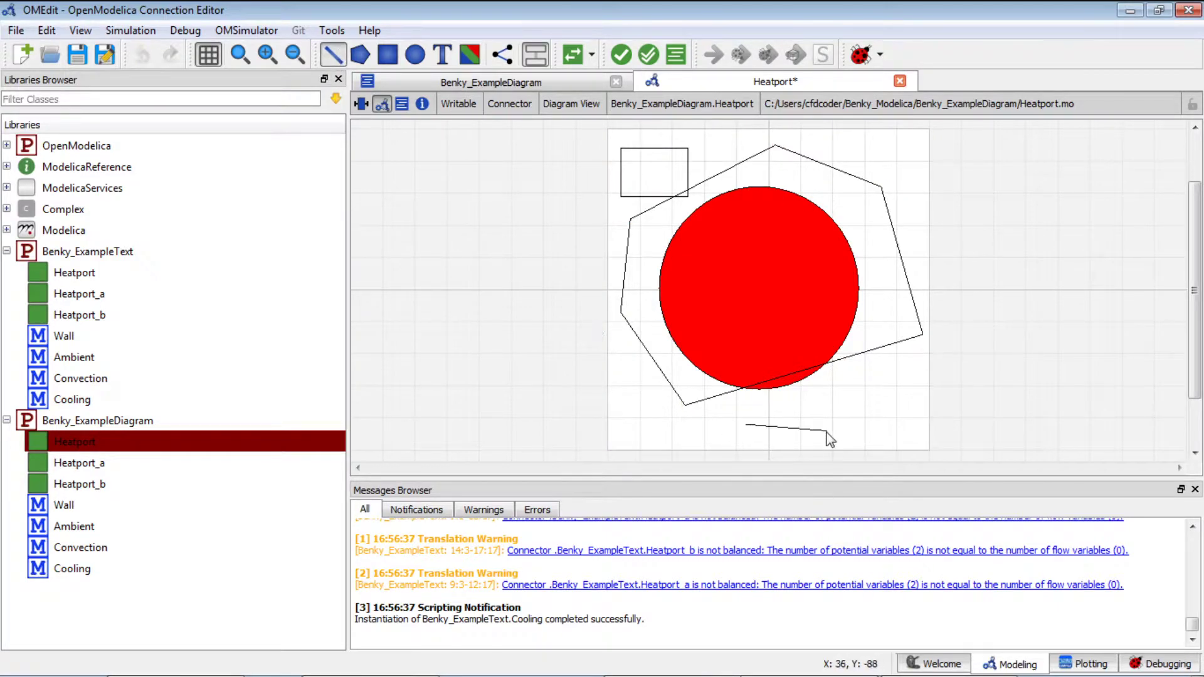
double_click(878, 386)
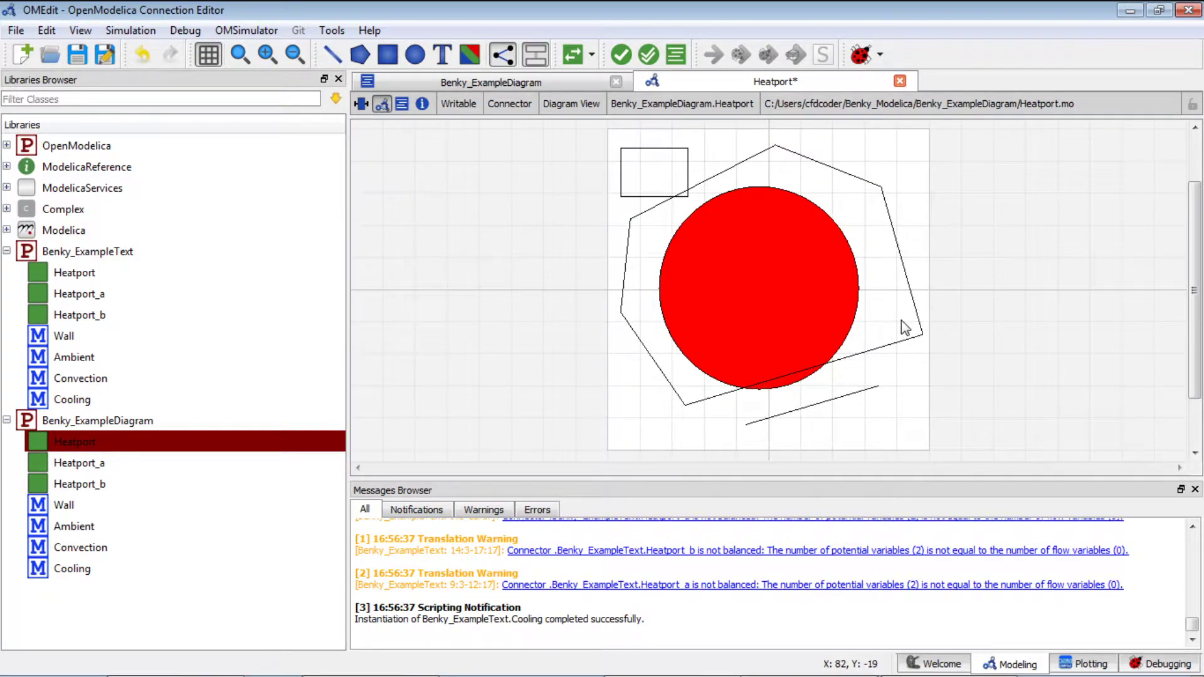
Step: Delete the line, polygon and rectangle, leaving only the red circle, and save
left_click(867, 390)
key("Delete")
left_click(878, 347)
key("Delete")
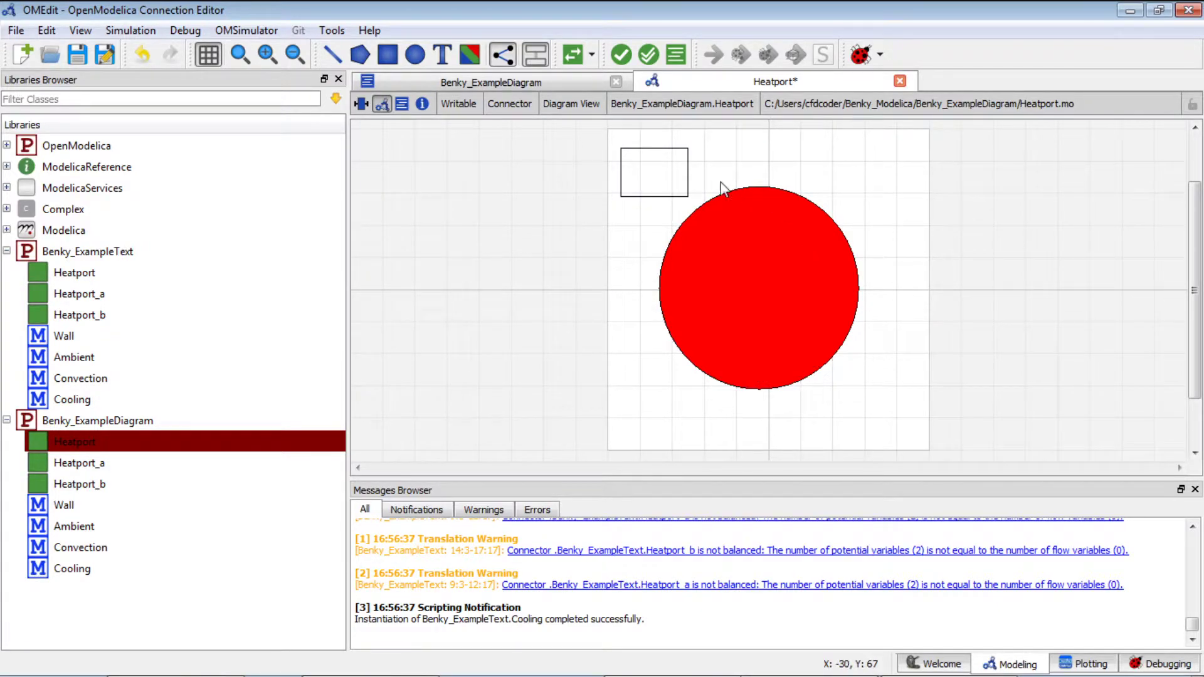
left_click(688, 172)
key("Delete")
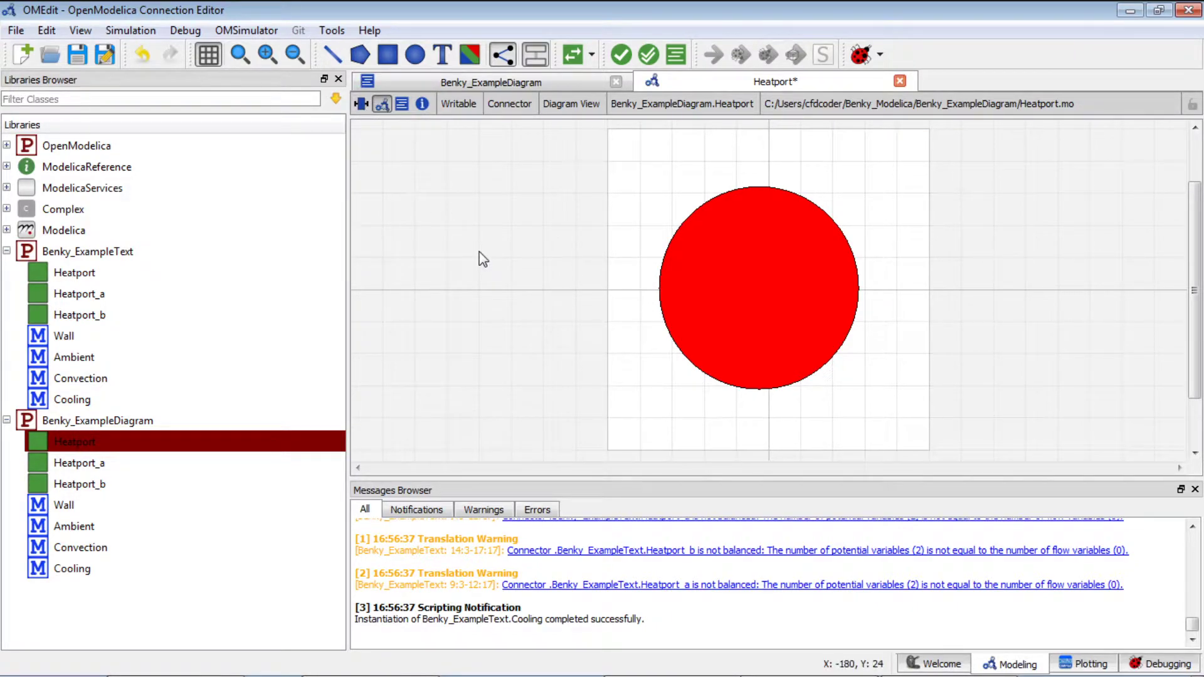
key("ctrl+s")
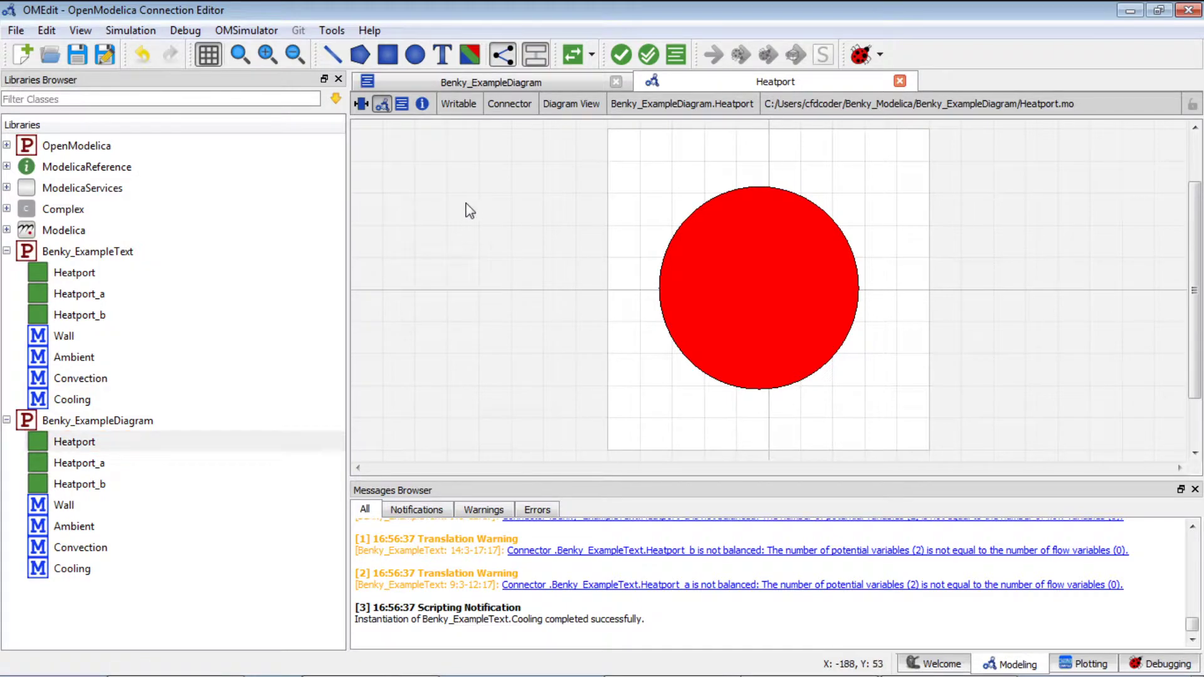
Step: Copy the red circle from Heatport's diagram into its Icon View and save
left_click(362, 103)
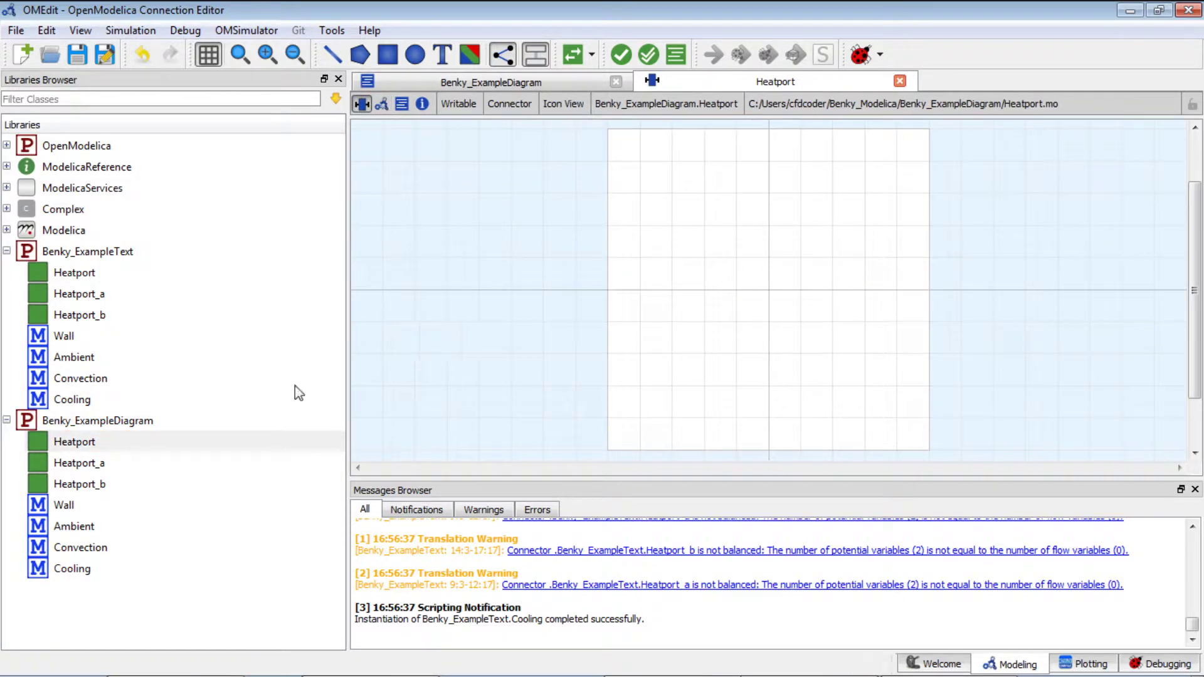
left_click(381, 104)
left_click_drag(903, 435, 597, 171)
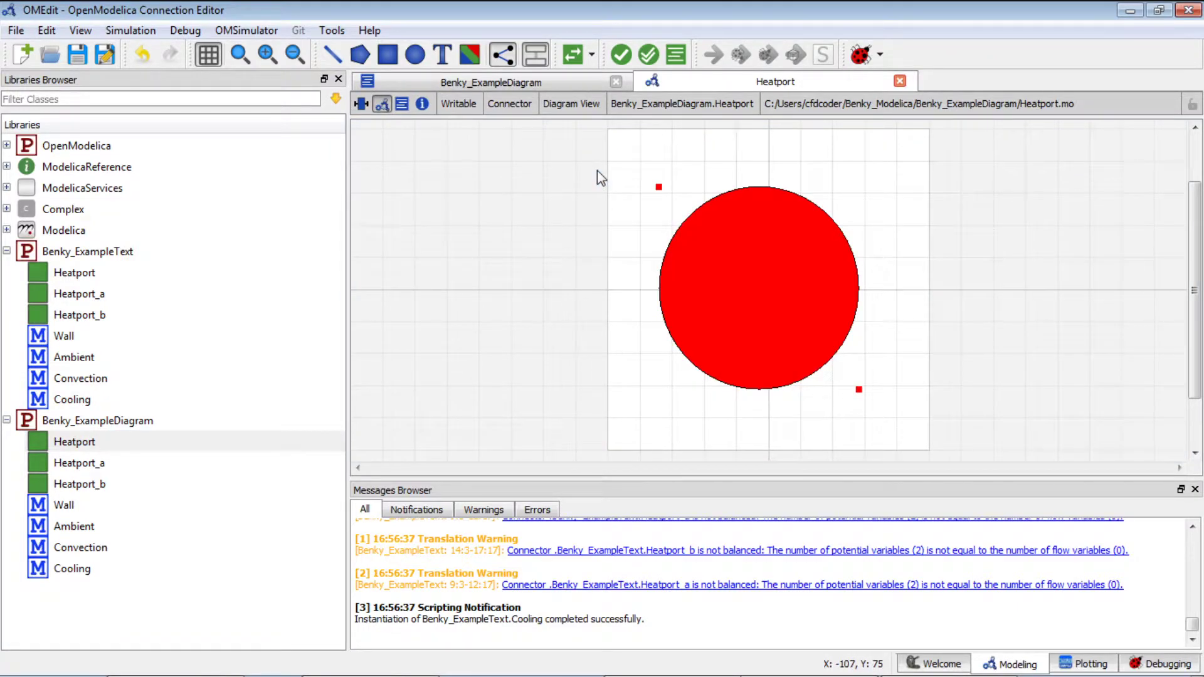
left_click(362, 103)
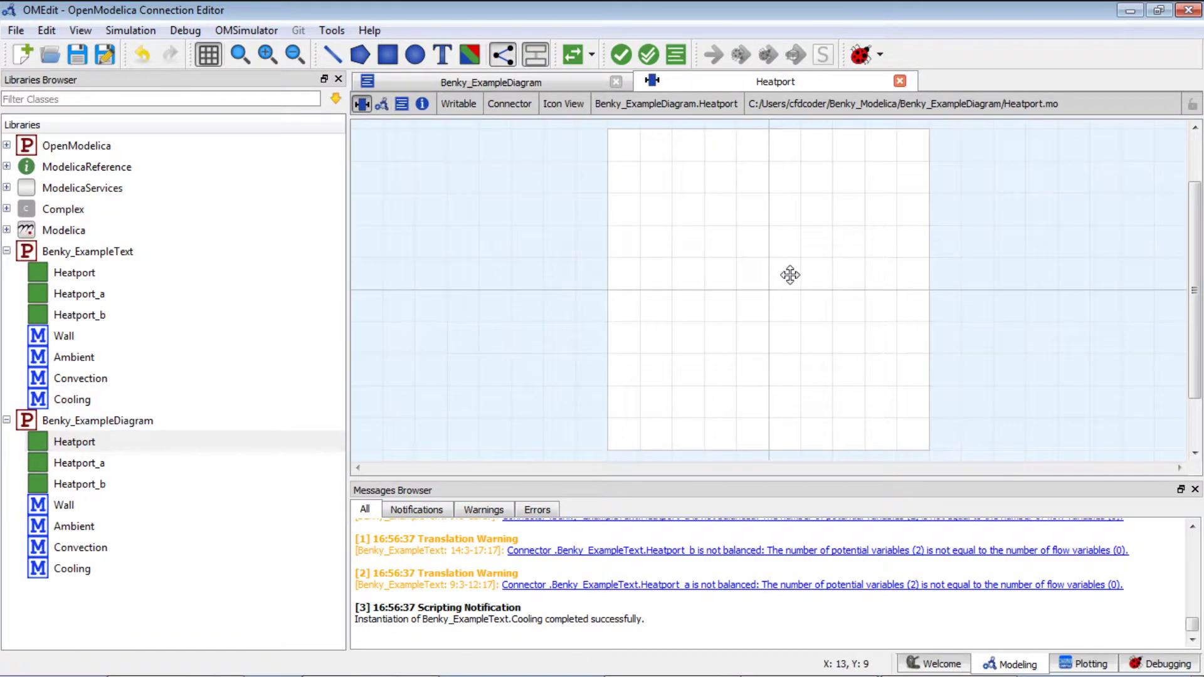
key("ctrl+v")
left_click(901, 374)
key("ctrl+s")
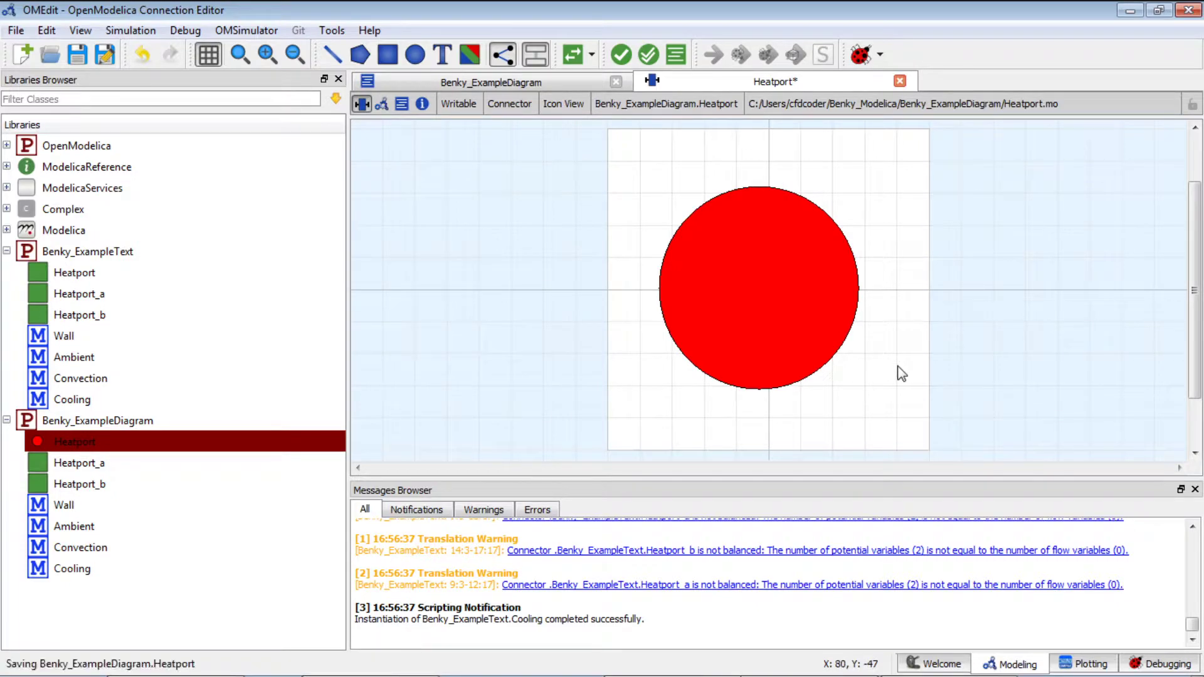
left_click(611, 213)
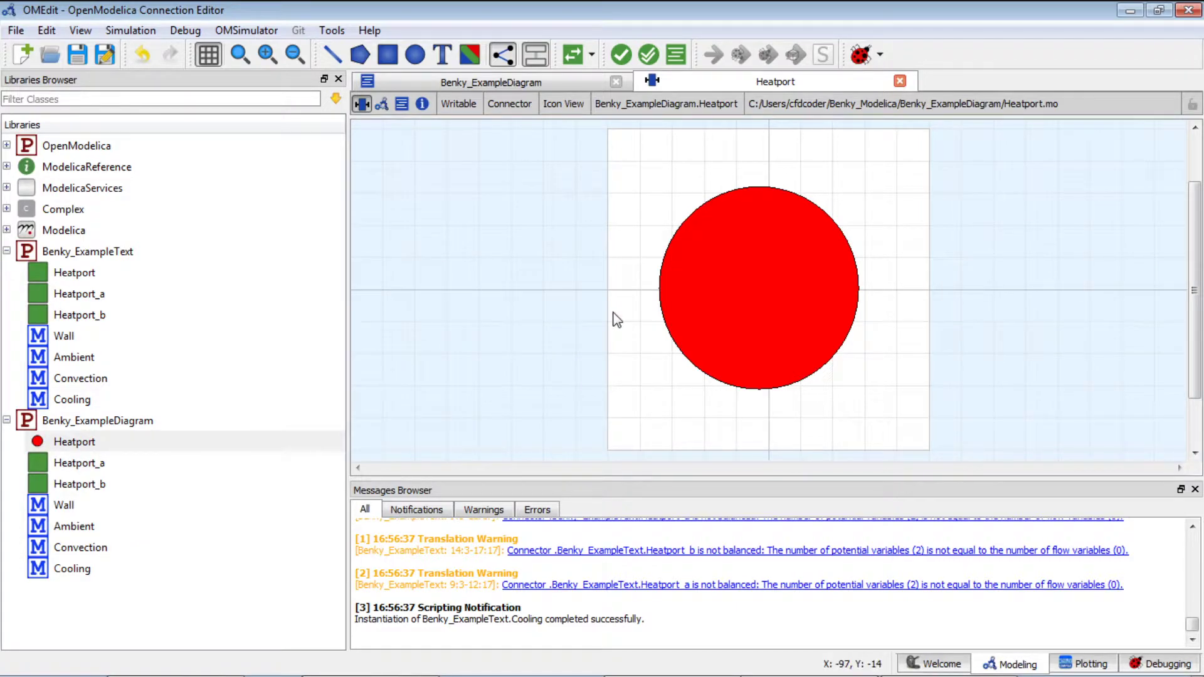
Step: In Heatport's Text View, expand the annotation and mark its Diagram and Icon Ellipse graphics
left_click(402, 104)
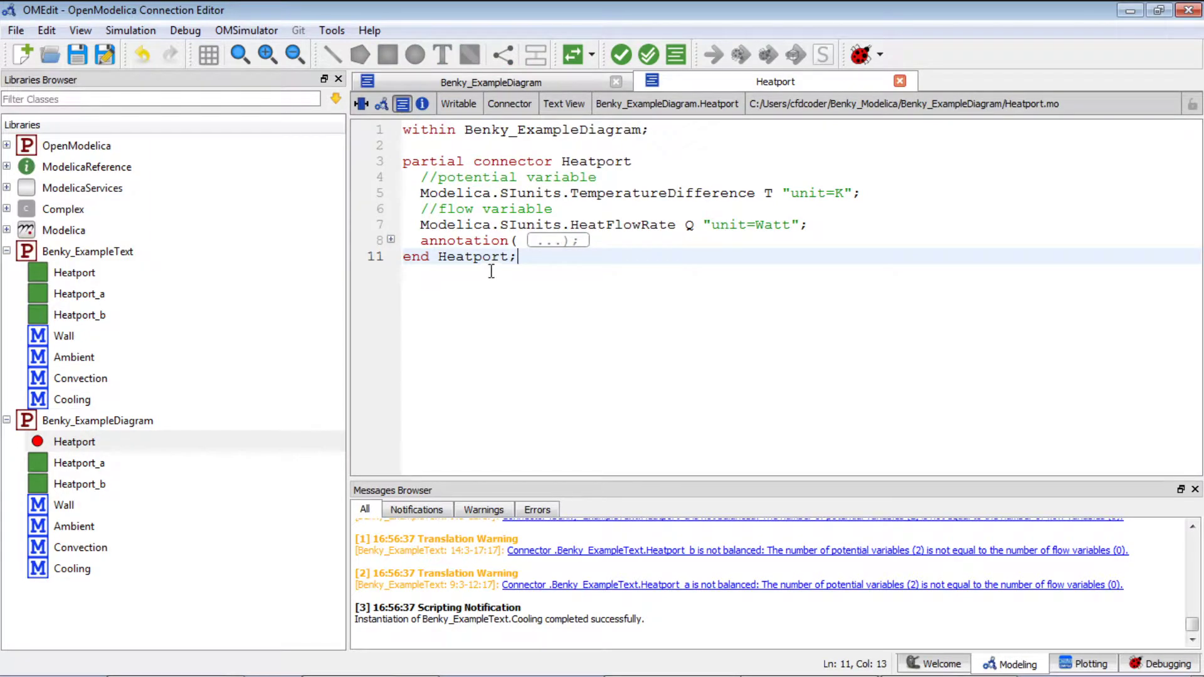
left_click(390, 241)
left_click(533, 246)
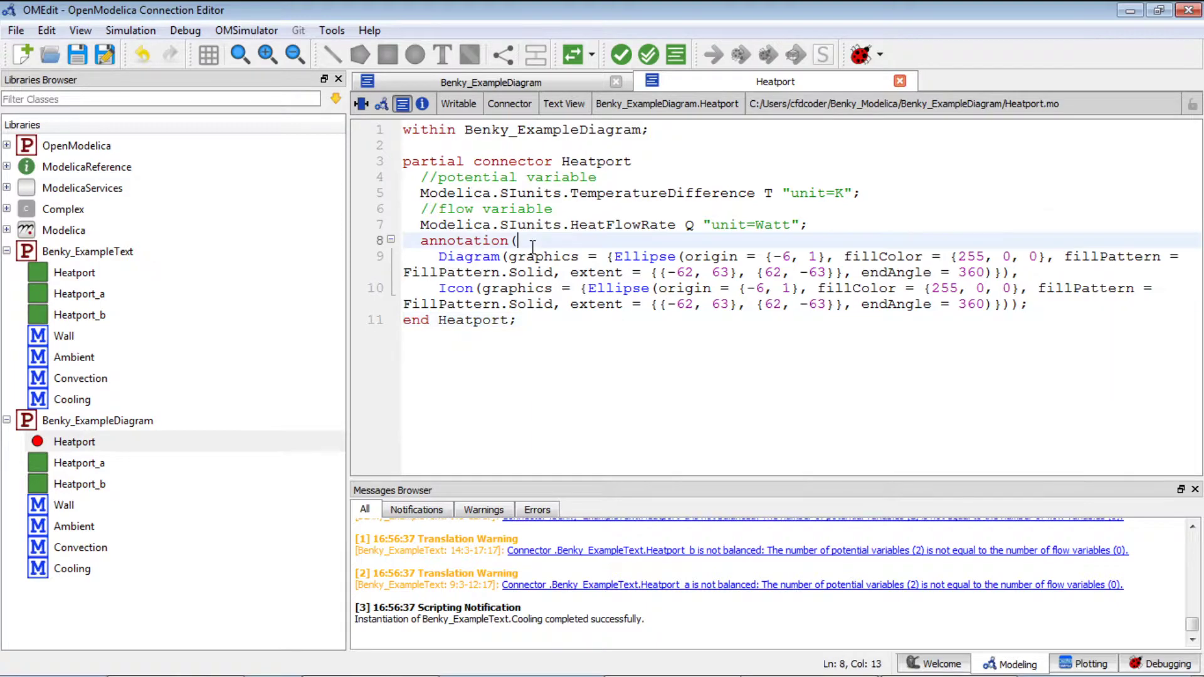
left_click_drag(441, 258, 517, 260)
left_click_drag(437, 291, 601, 292)
left_click(649, 342)
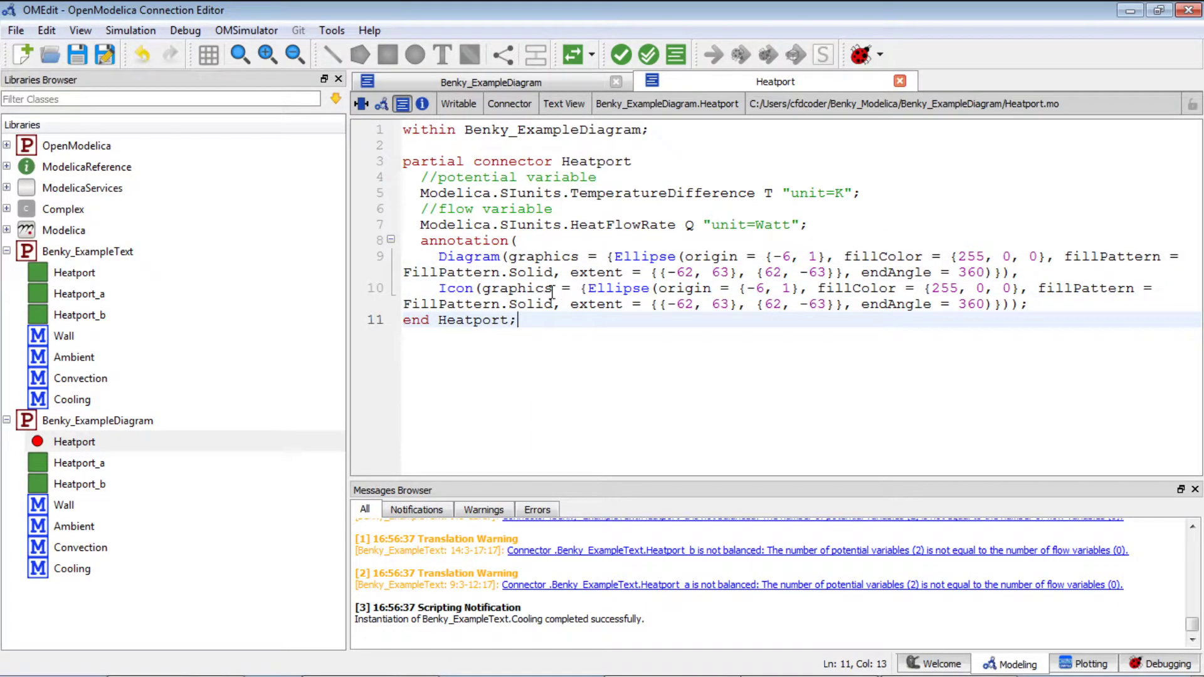
Step: Compare the Icon and Diagram views with the code, save Heatport, and open Heatport_a
left_click(381, 105)
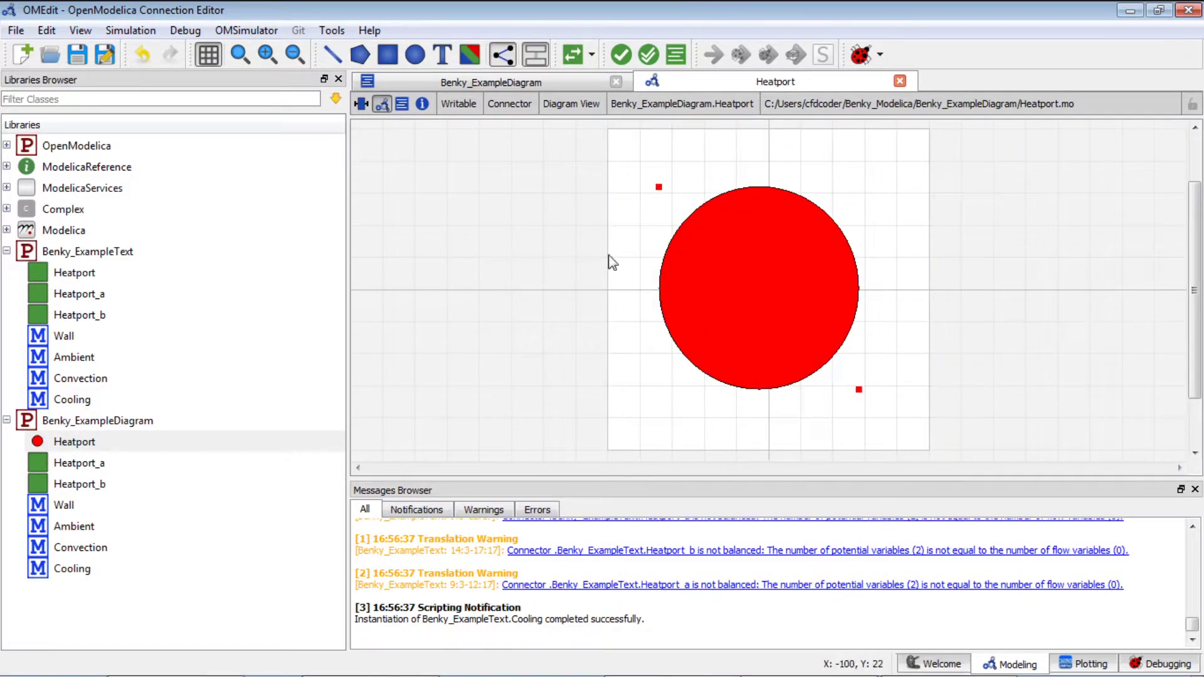
left_click(402, 104)
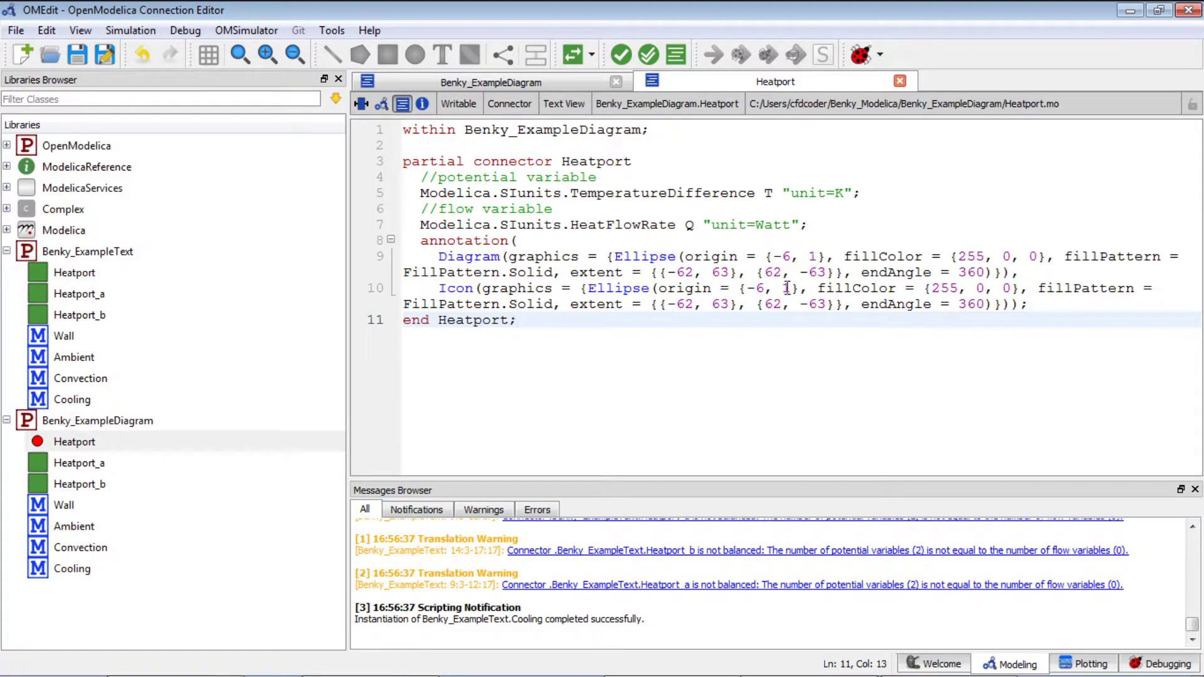
left_click(381, 103)
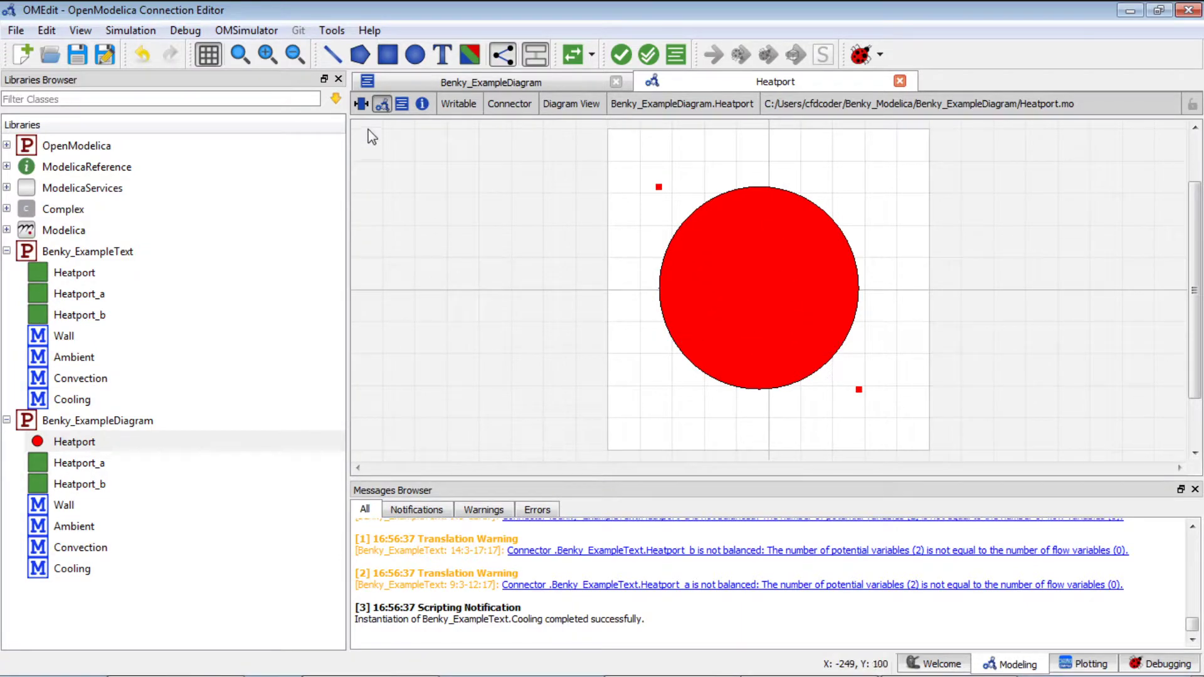
left_click(362, 104)
left_click(381, 104)
left_click(402, 103)
key("ctrl+s")
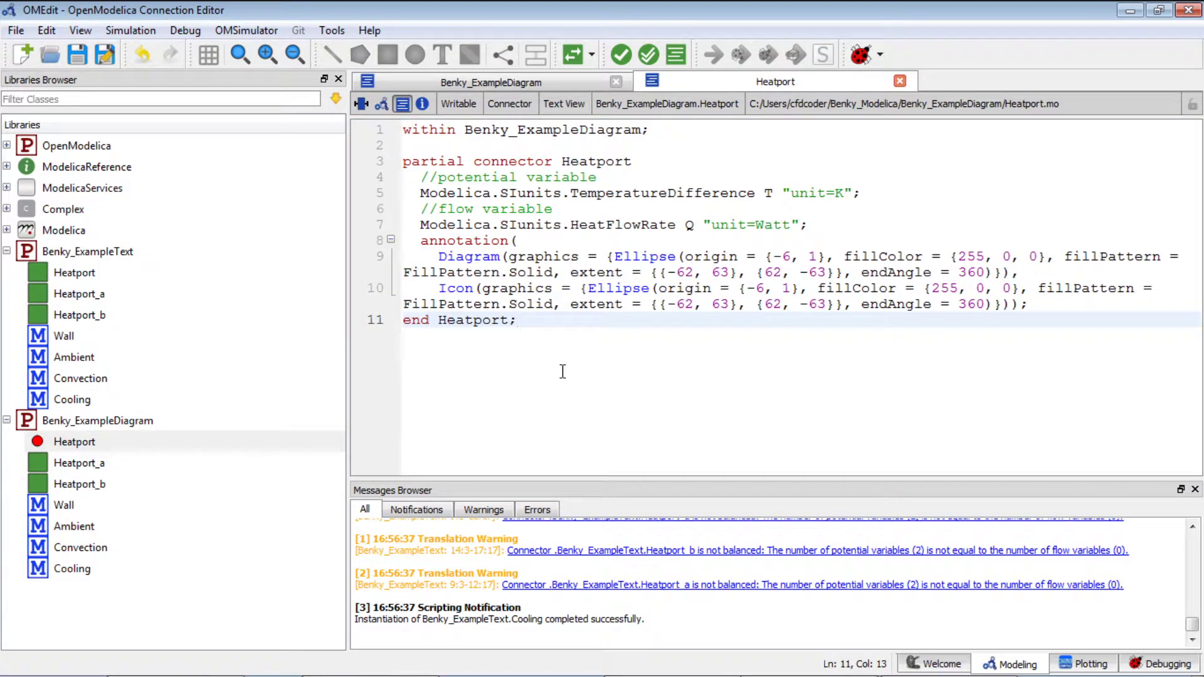
double_click(111, 464)
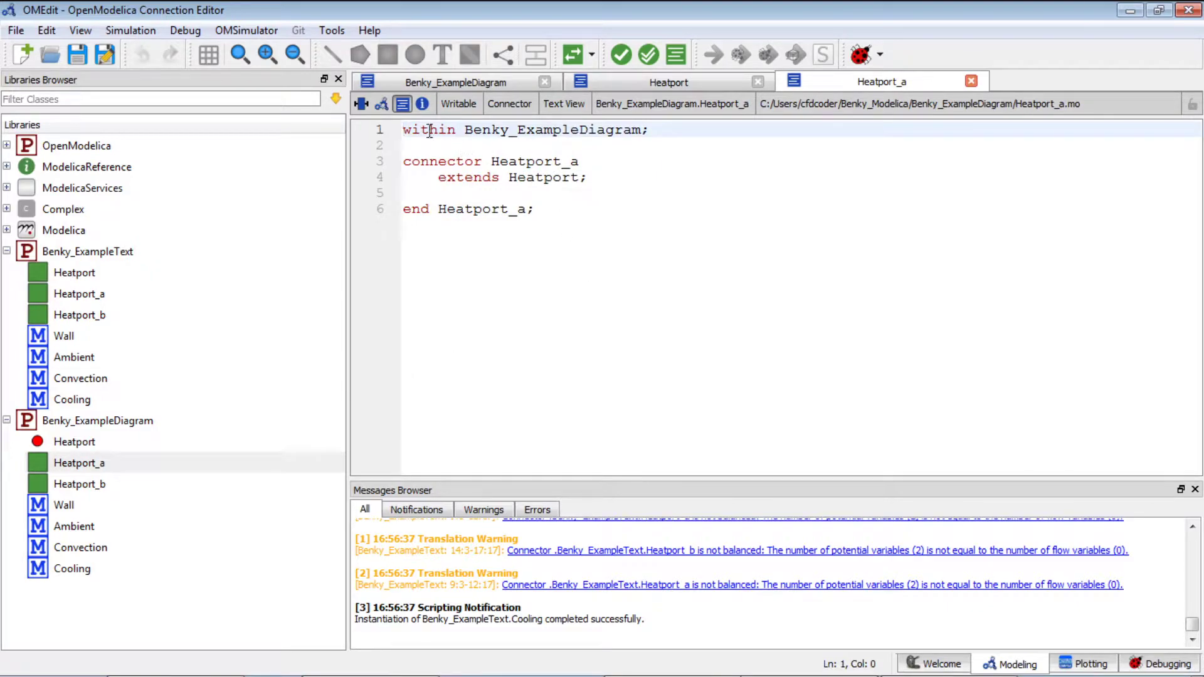
Step: Confirm Heatport_a's diagram shows the inherited red circle while its Icon View is empty
left_click(382, 104)
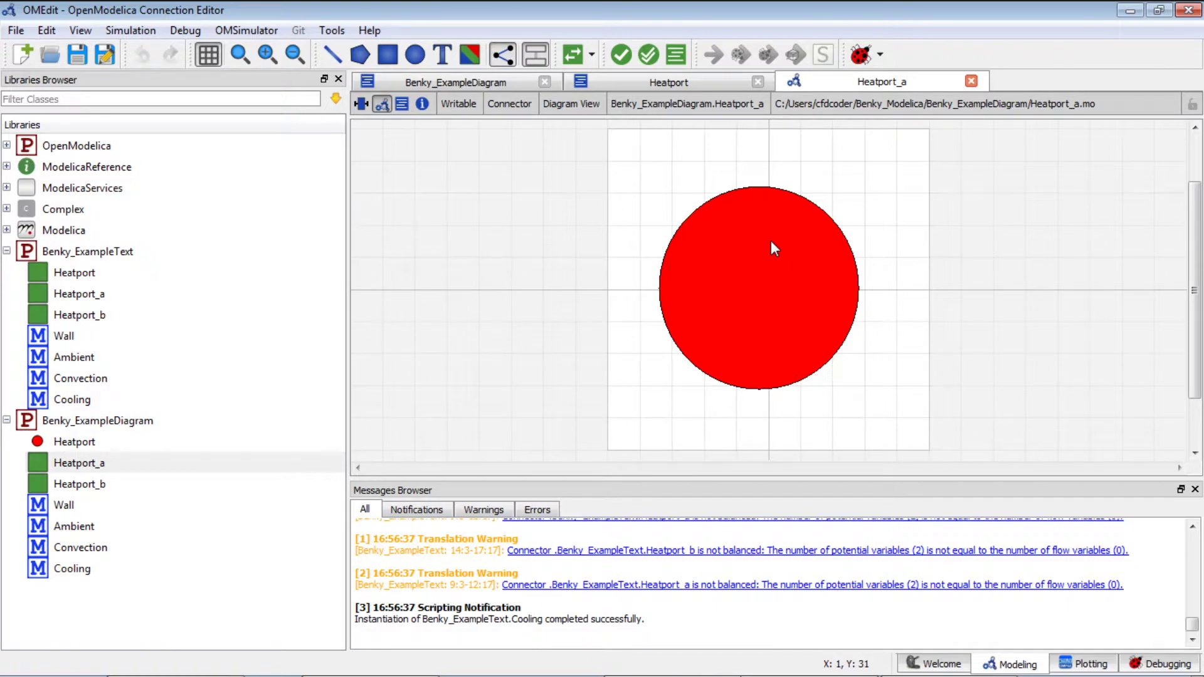
left_click(763, 276)
left_click(361, 103)
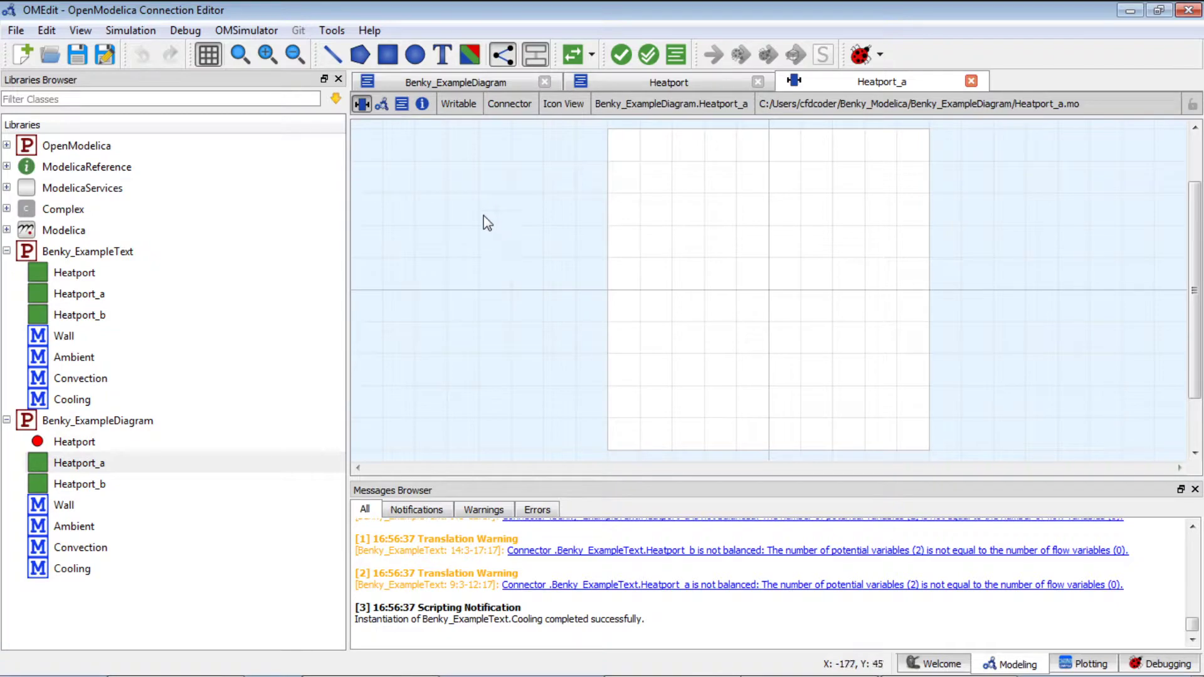
left_click(381, 104)
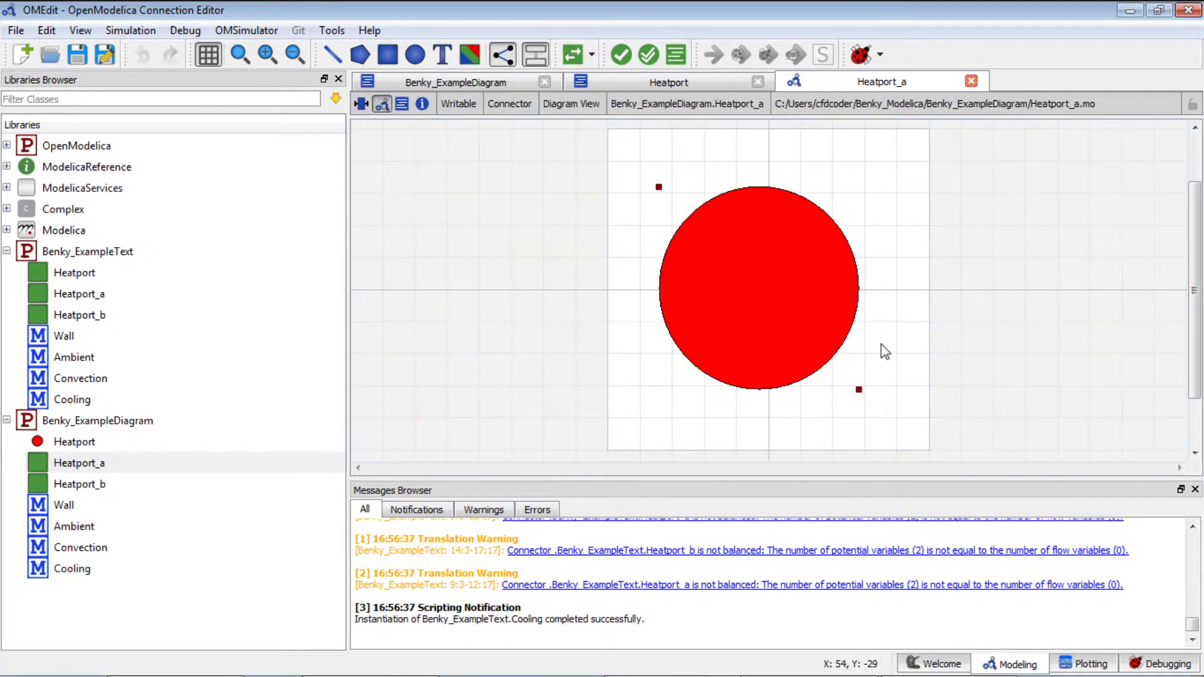
left_click(362, 103)
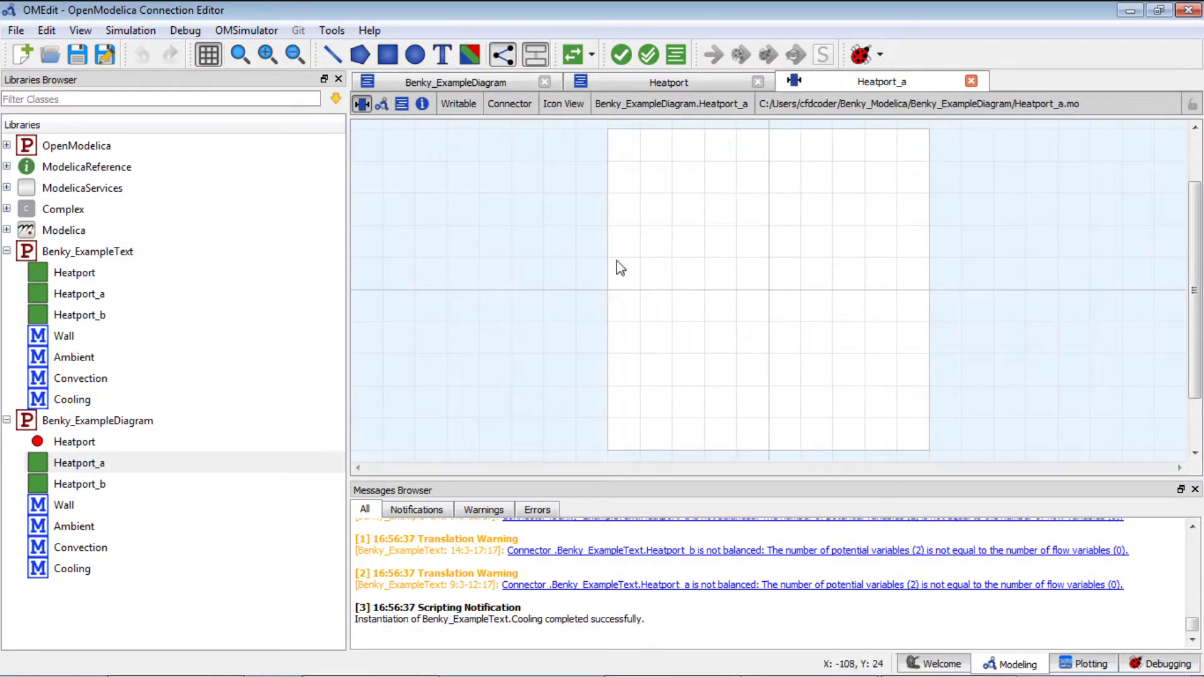
Step: Paste the red circle into Heatport_a's icon, check its annotation, save, and open Heatport_b
key("ctrl+v")
left_click(901, 281)
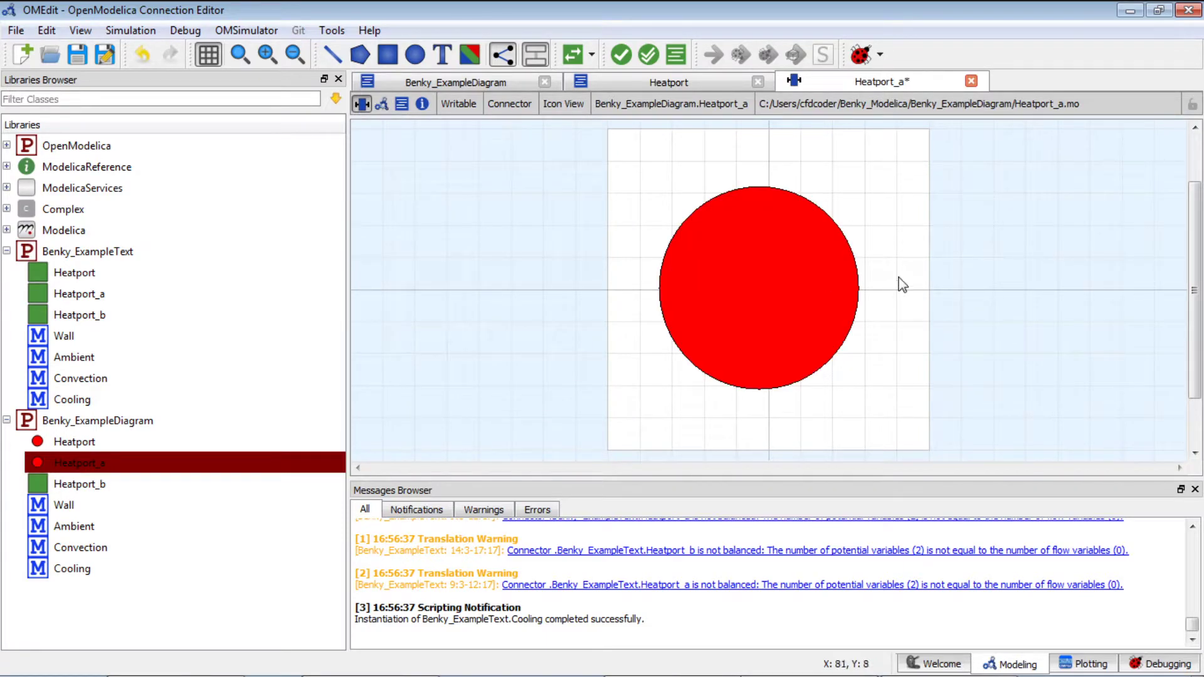
left_click(158, 484)
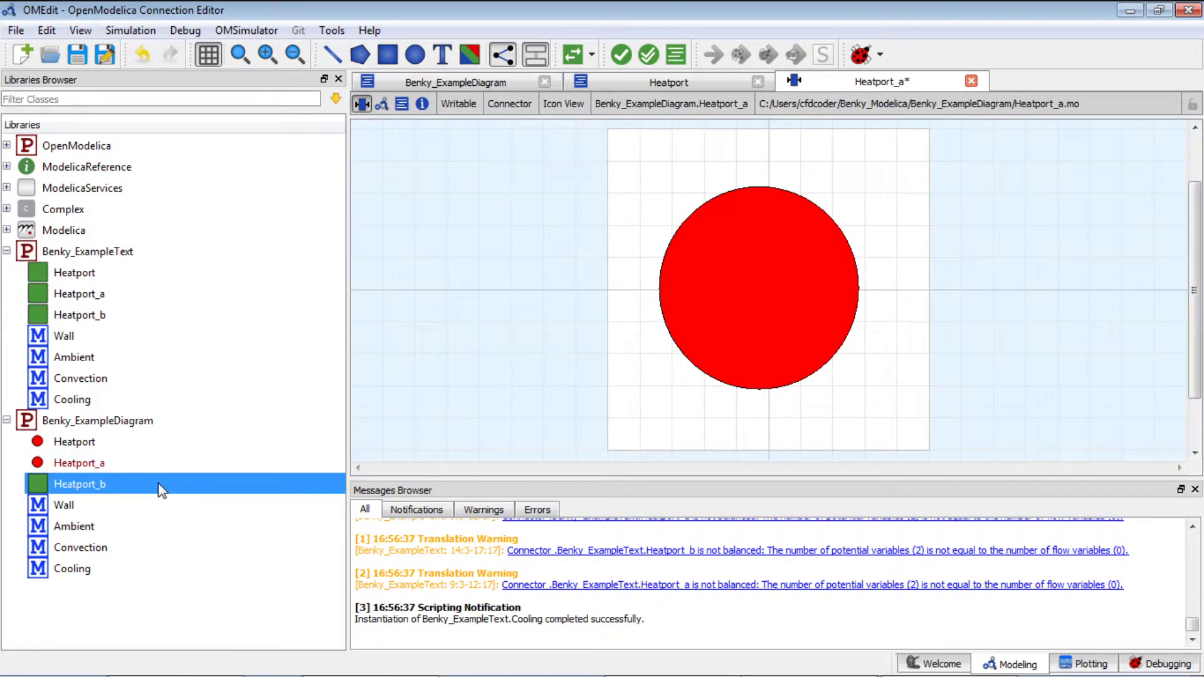
left_click(402, 104)
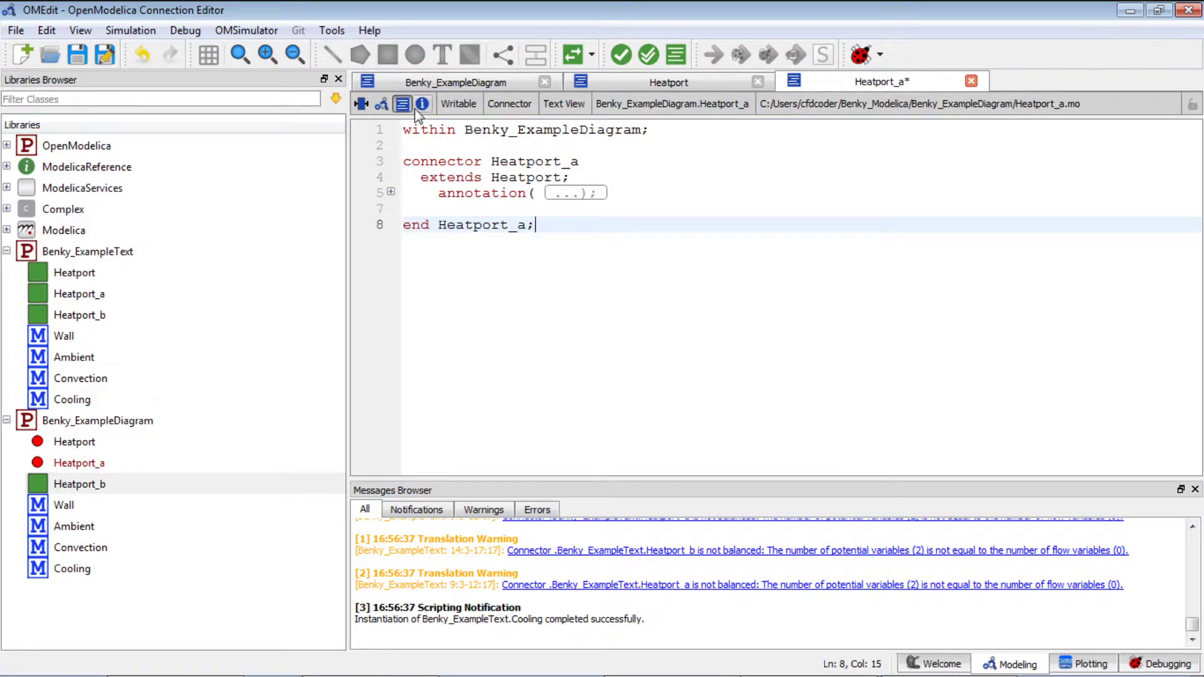
left_click(451, 208)
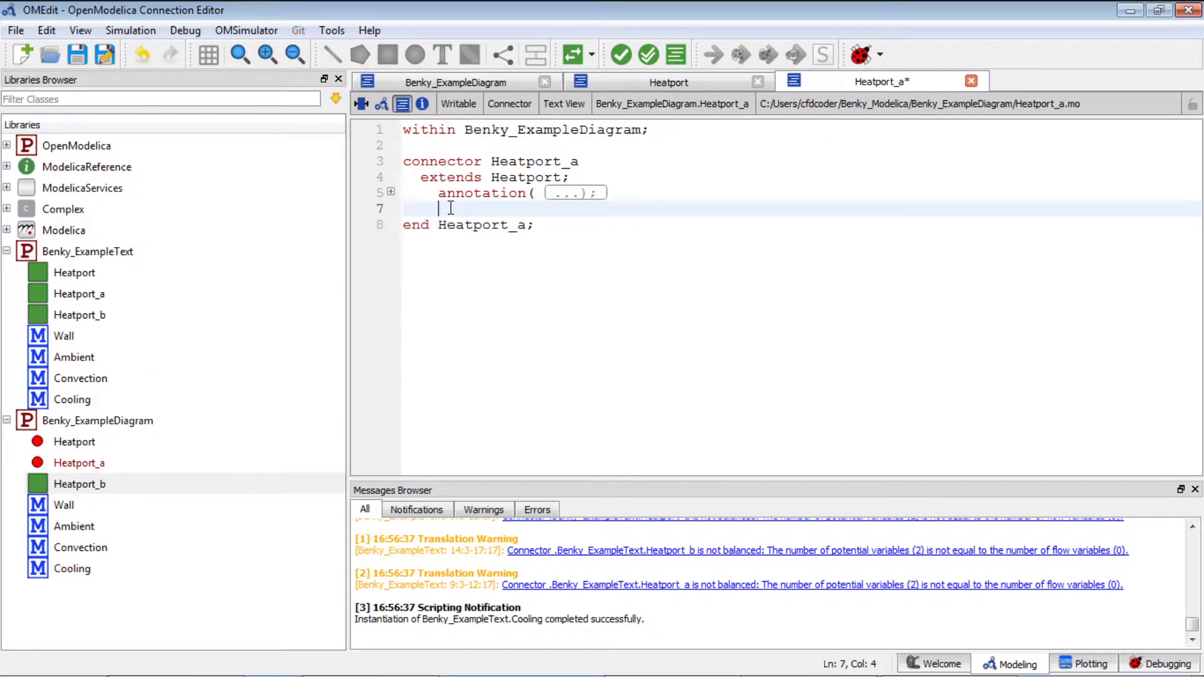
left_click(390, 191)
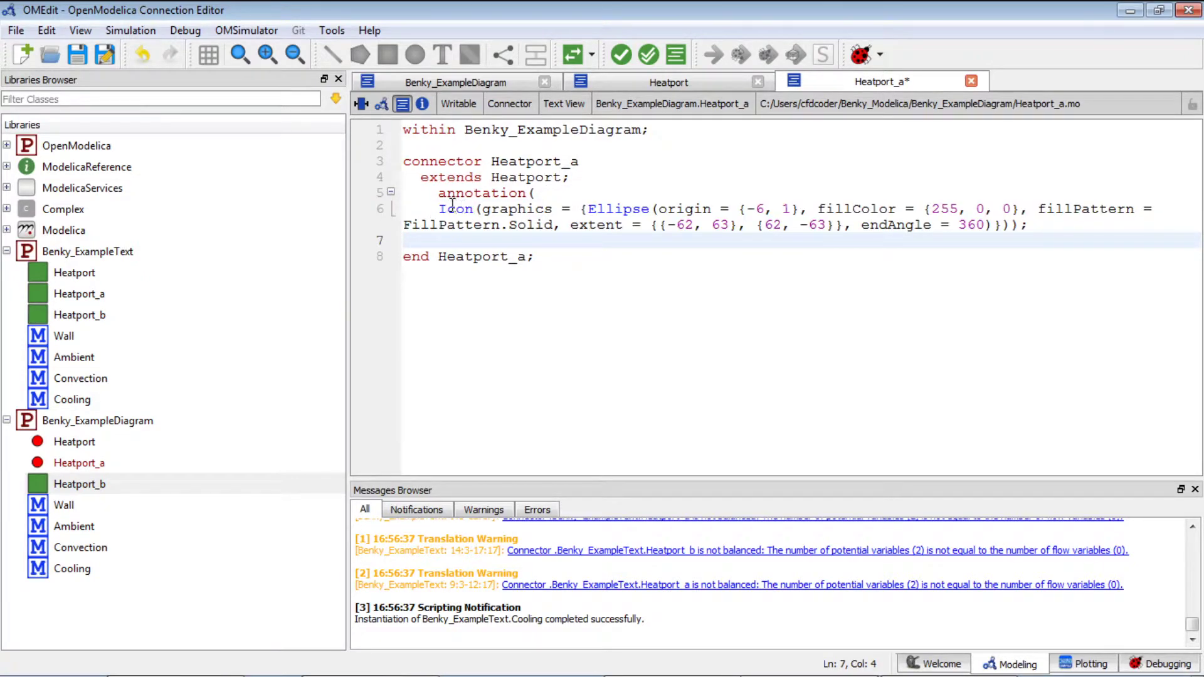
key("ctrl+s")
left_click(380, 104)
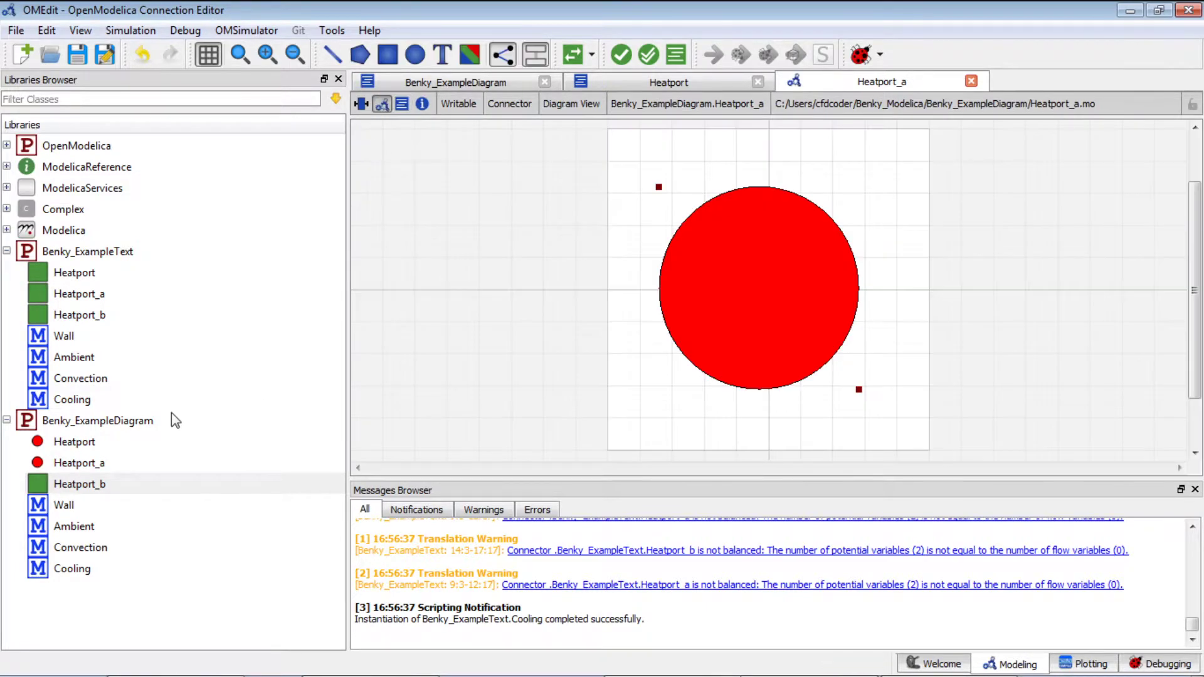
double_click(117, 480)
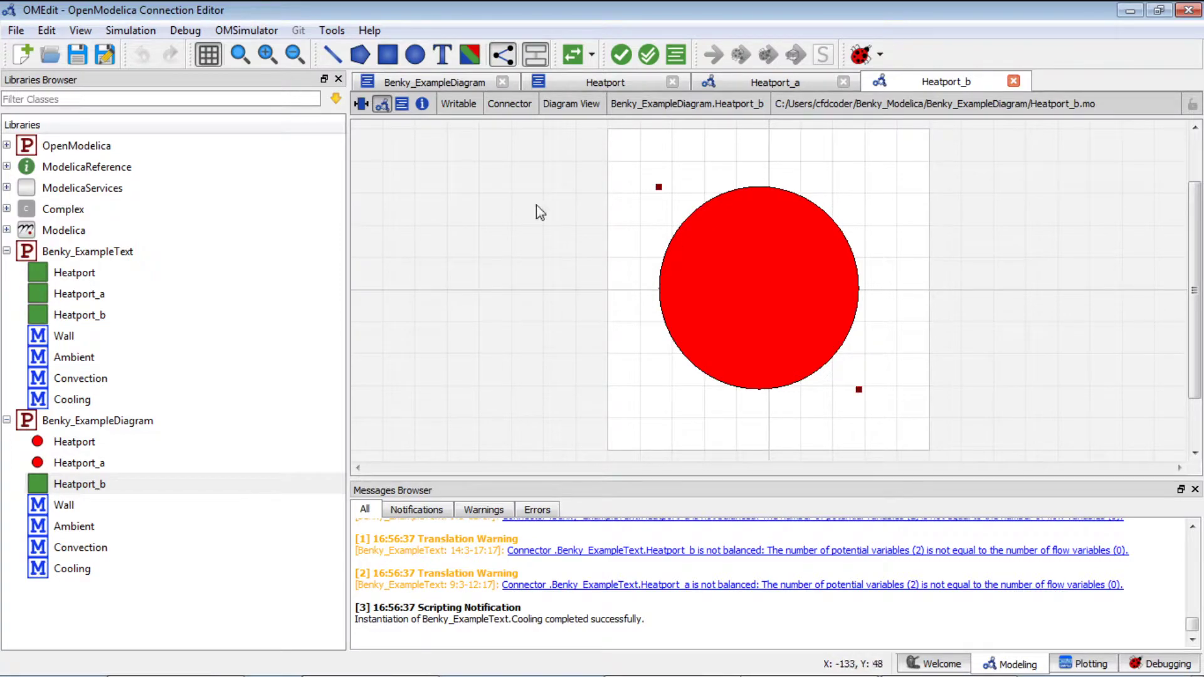
Step: Paste the red circle into Heatport_b's icon, save, check its annotation, and open Wall
left_click(362, 104)
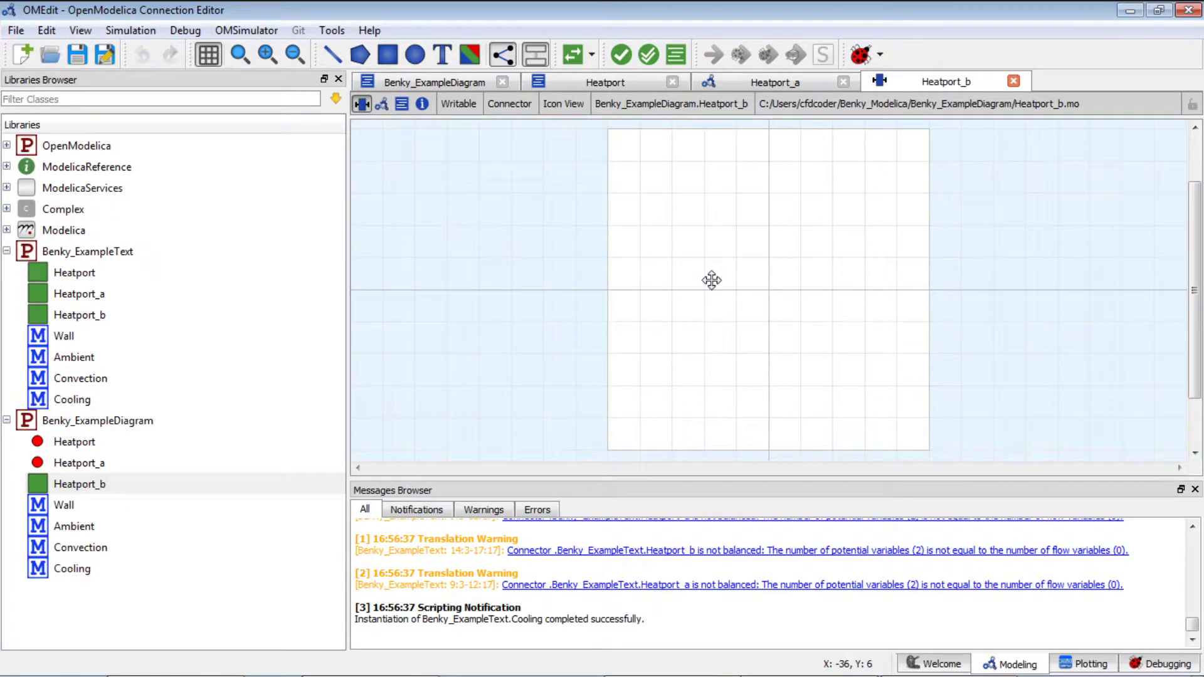
key("ctrl+v")
key("ctrl+s")
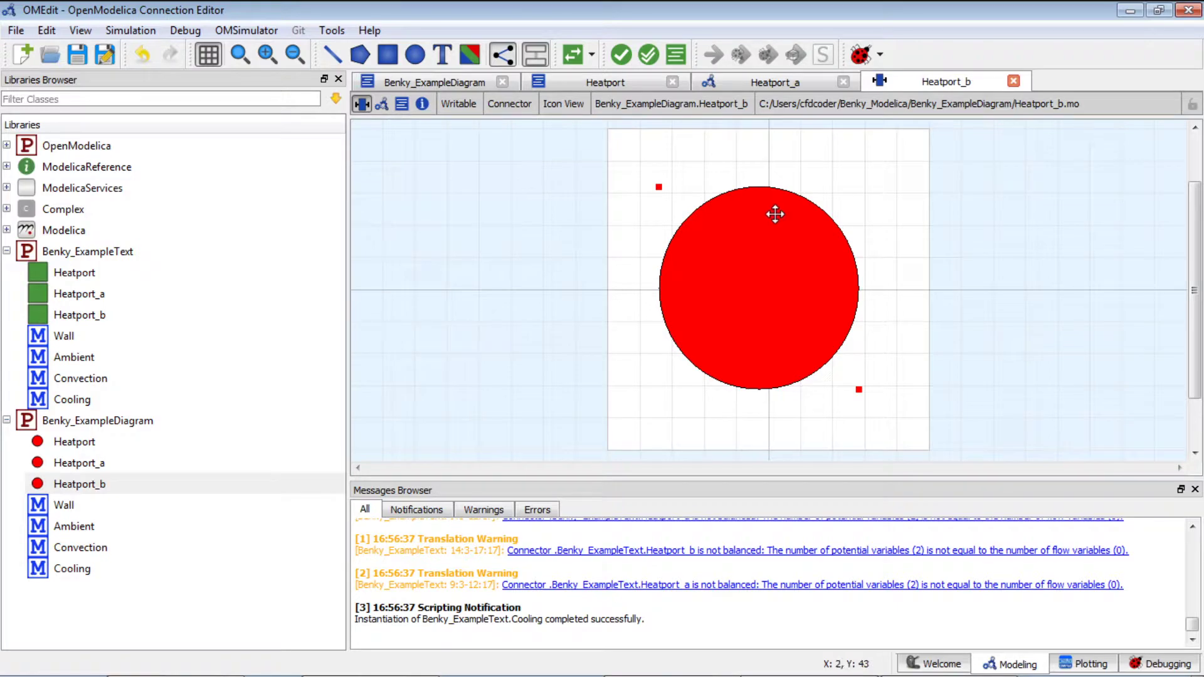
left_click(402, 104)
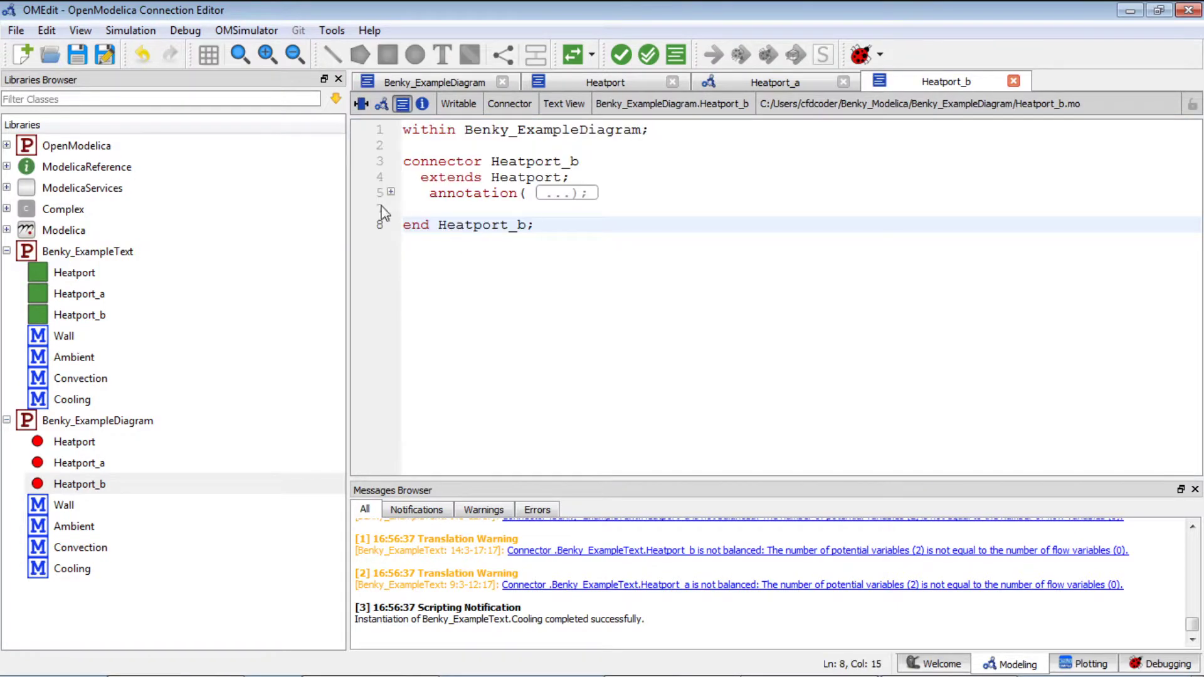
left_click(391, 191)
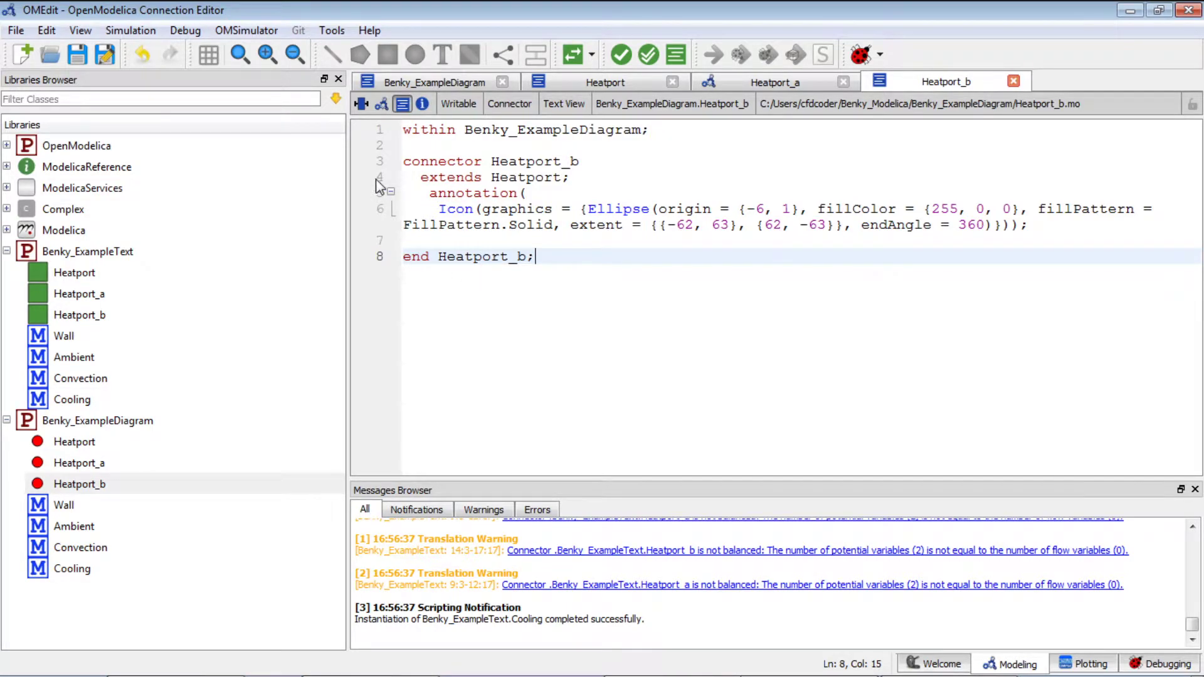
left_click(361, 104)
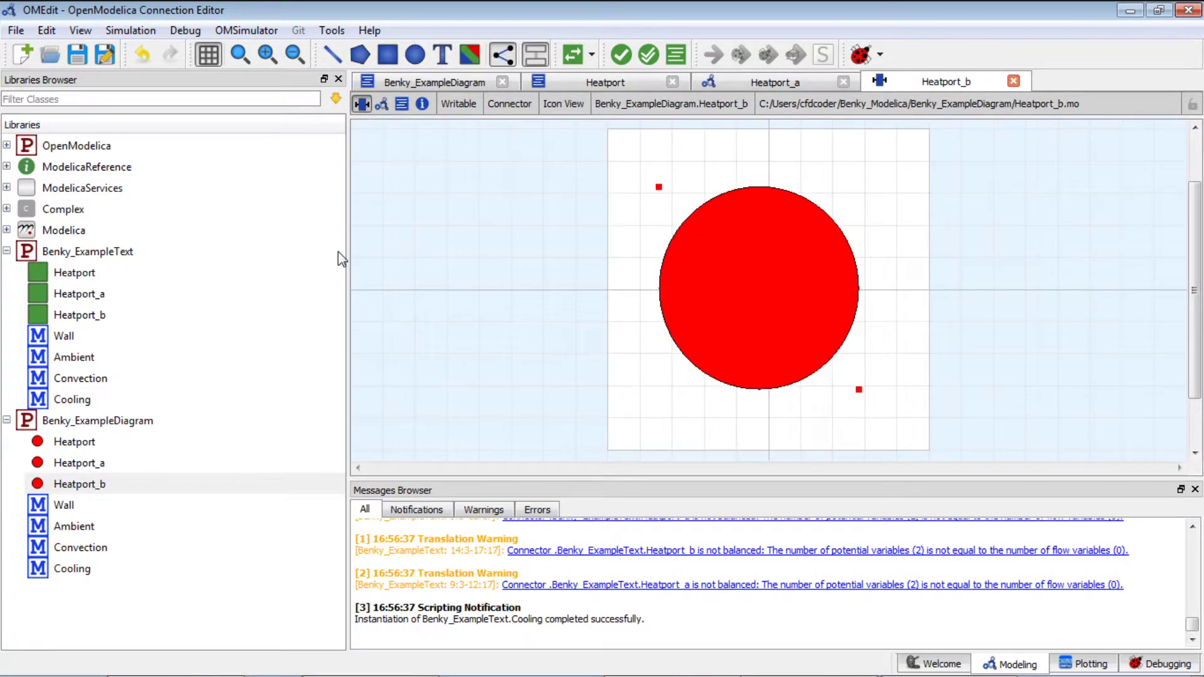
double_click(137, 499)
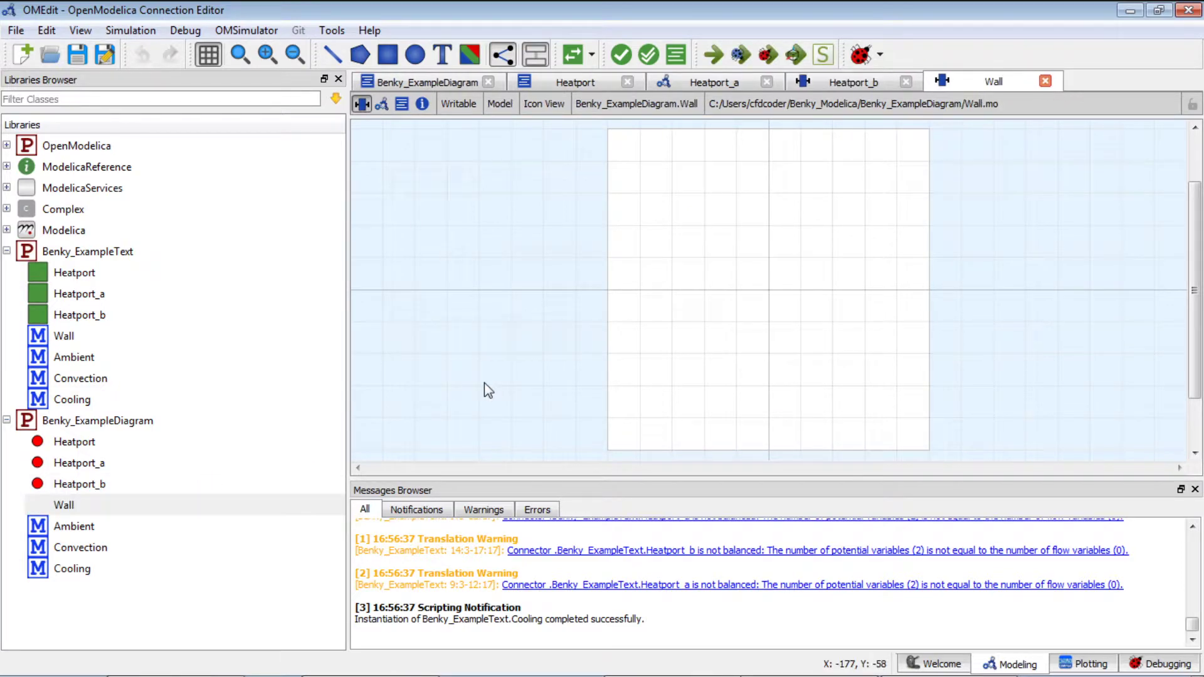
Step: Inspect the Wall model's Modelica code, return to its empty diagram, and pick the Rectangle tool
left_click(401, 104)
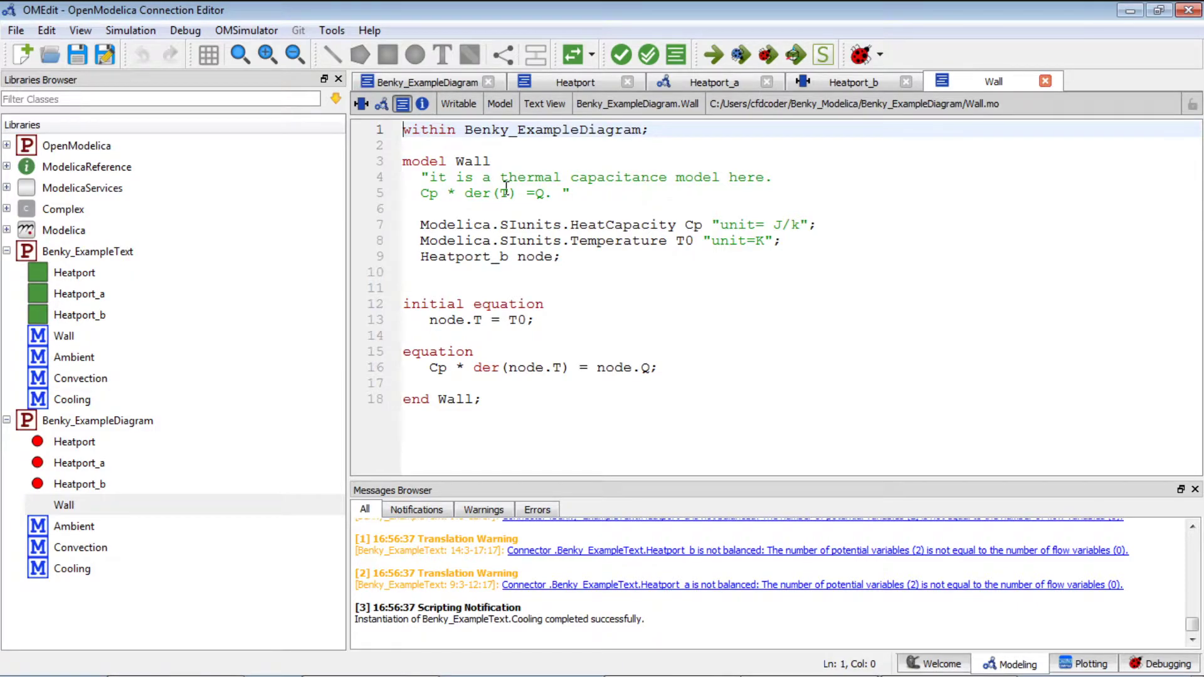
left_click(382, 105)
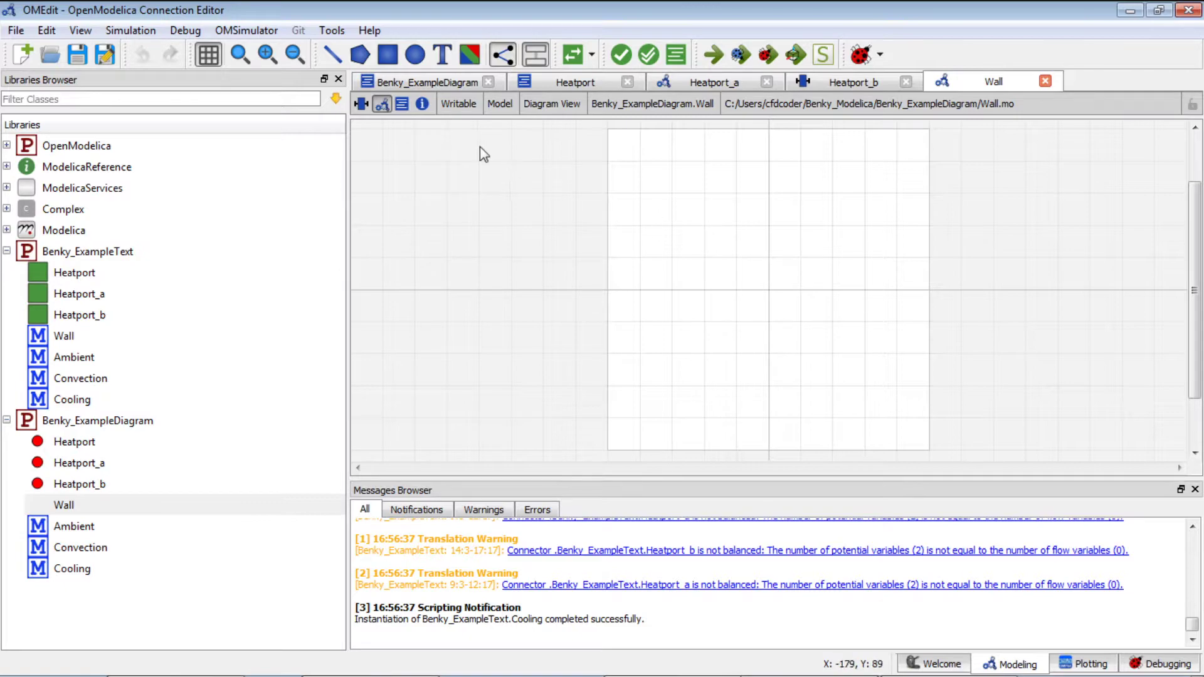
left_click(389, 61)
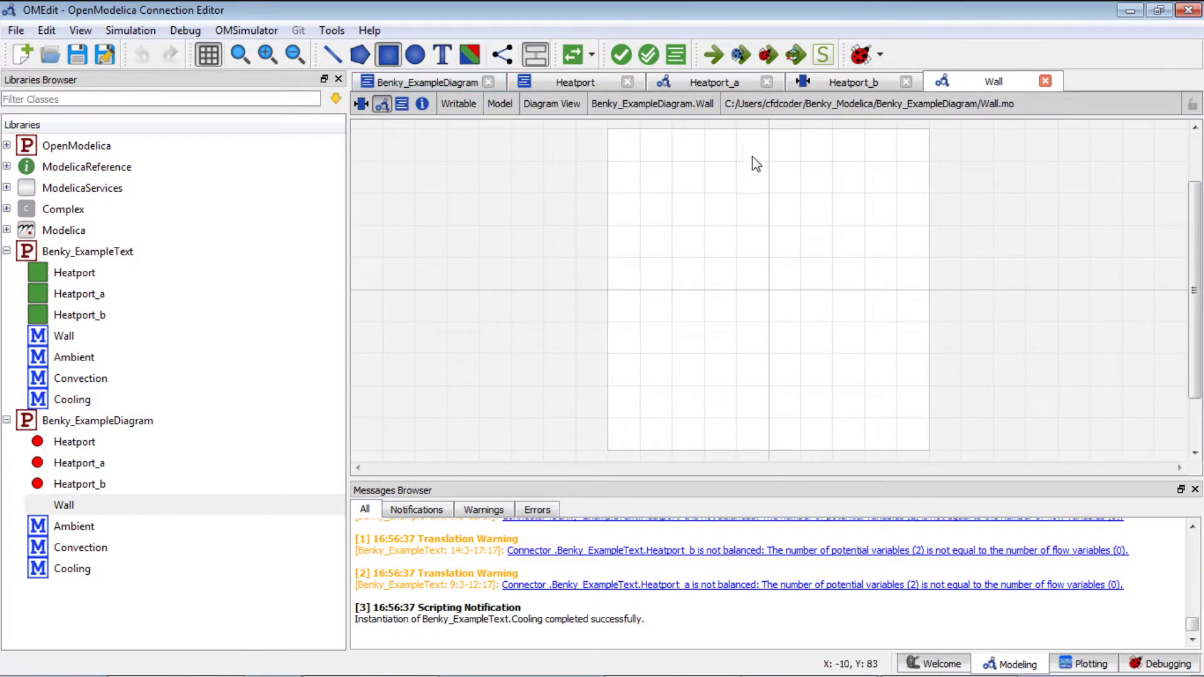
Step: Draw a tall rectangle from -20,100 to 20,-100 with yellow fill and FillPattern.Cross hatching
left_click_drag(736, 130, 800, 452)
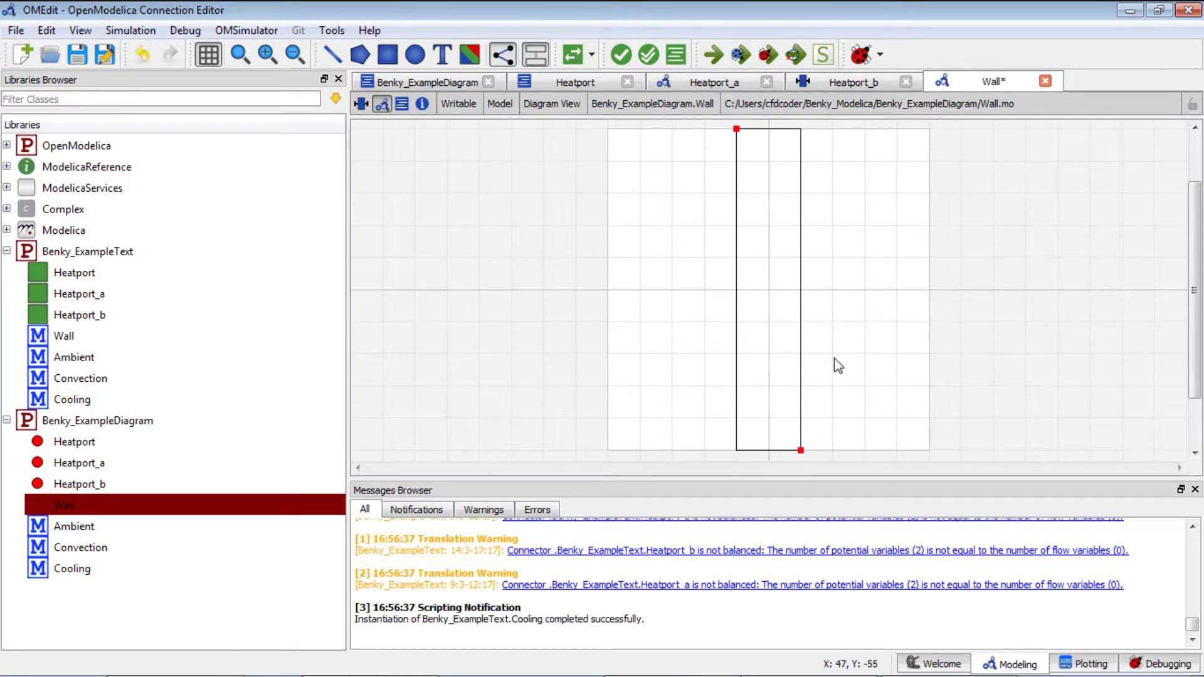
double_click(800, 254)
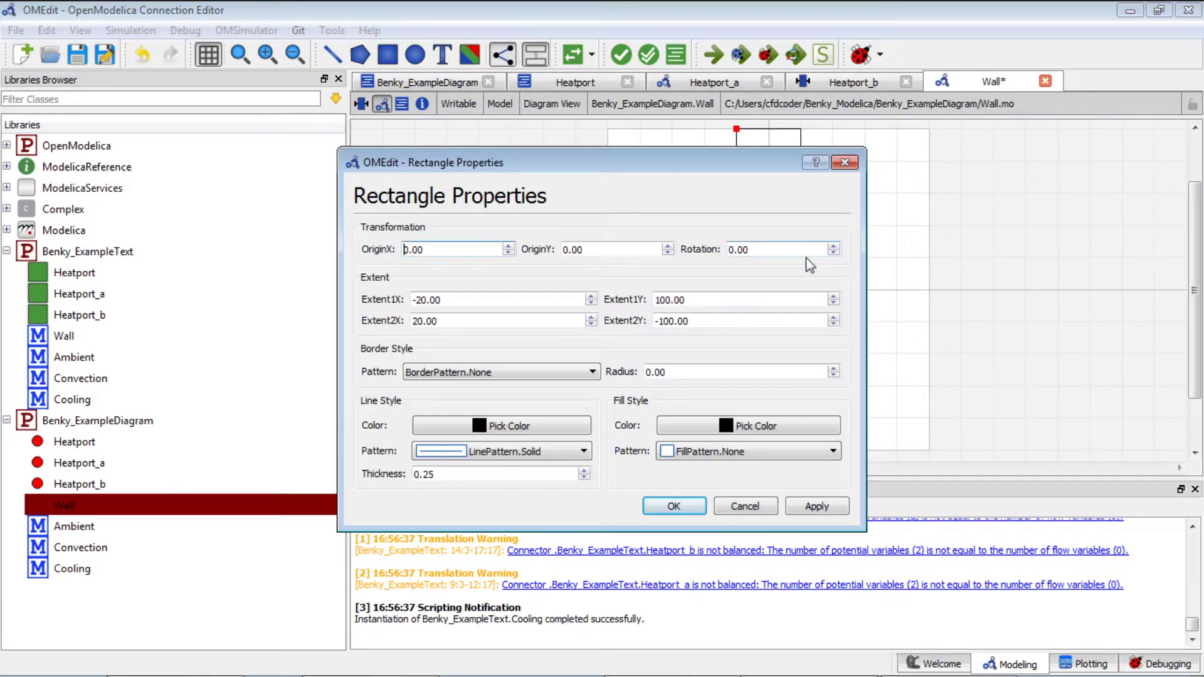
left_click(762, 423)
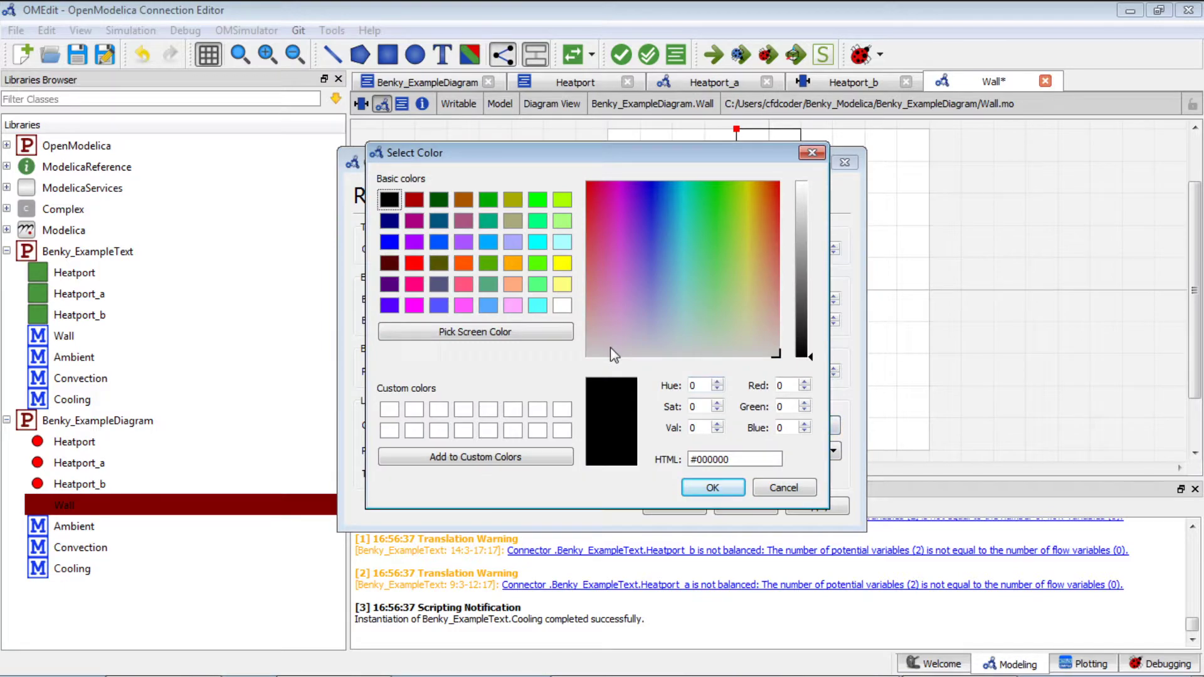
left_click(561, 264)
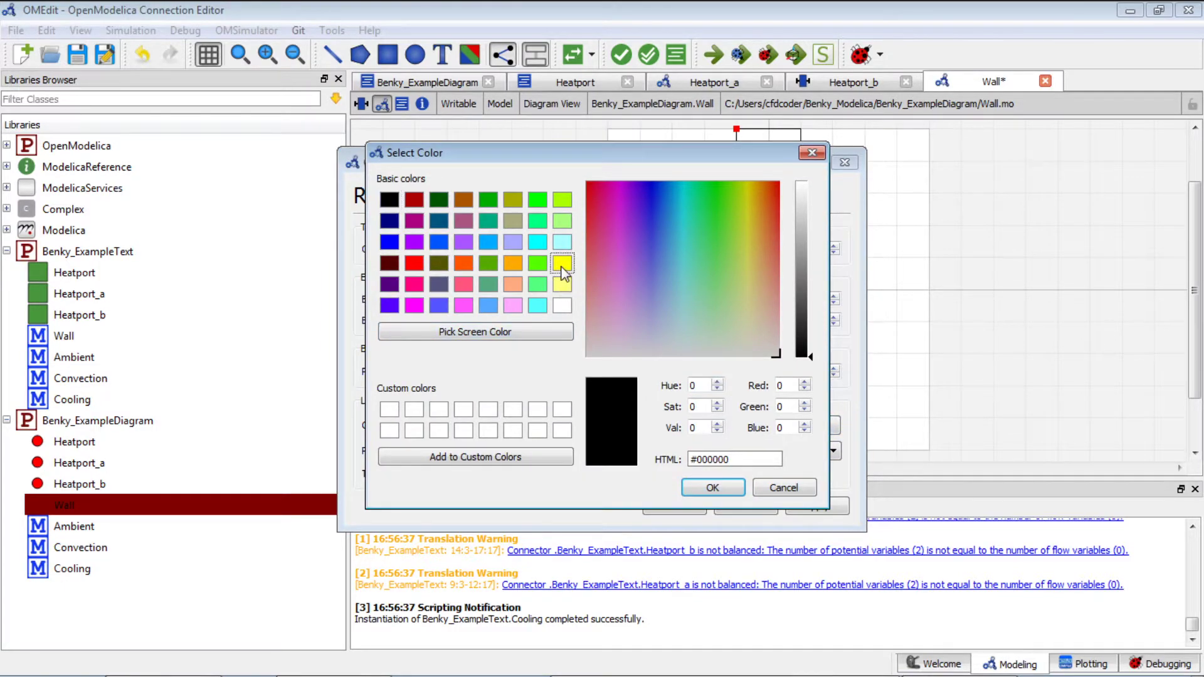
left_click(710, 489)
left_click(726, 452)
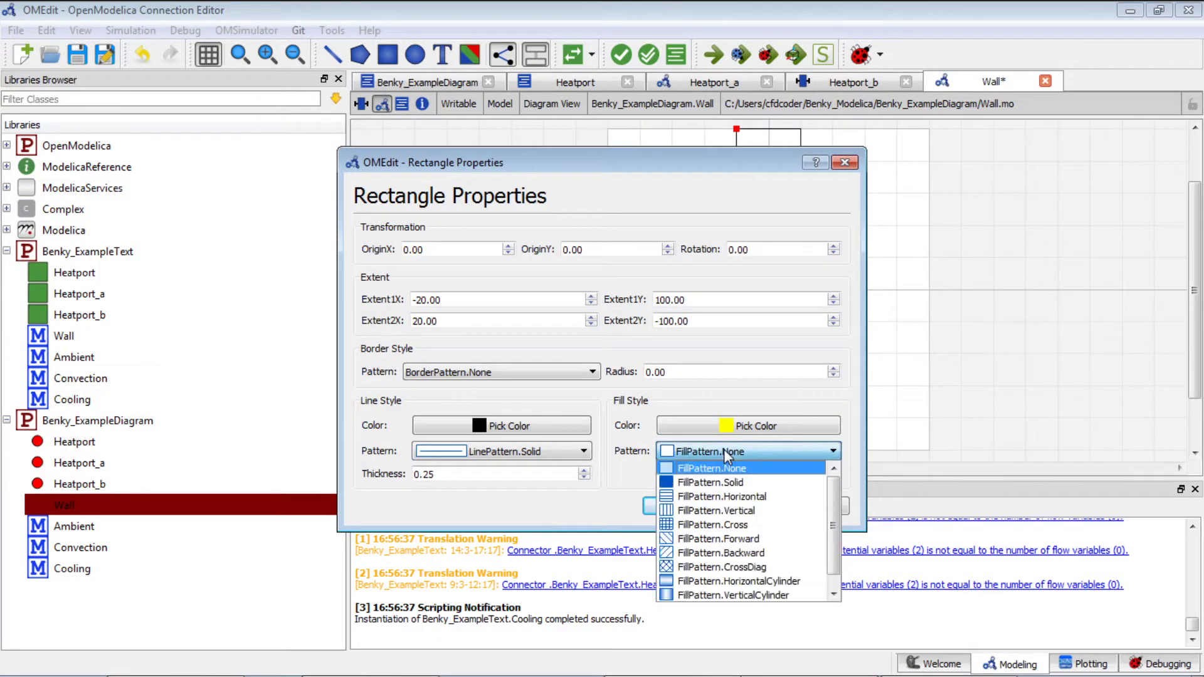
left_click(731, 529)
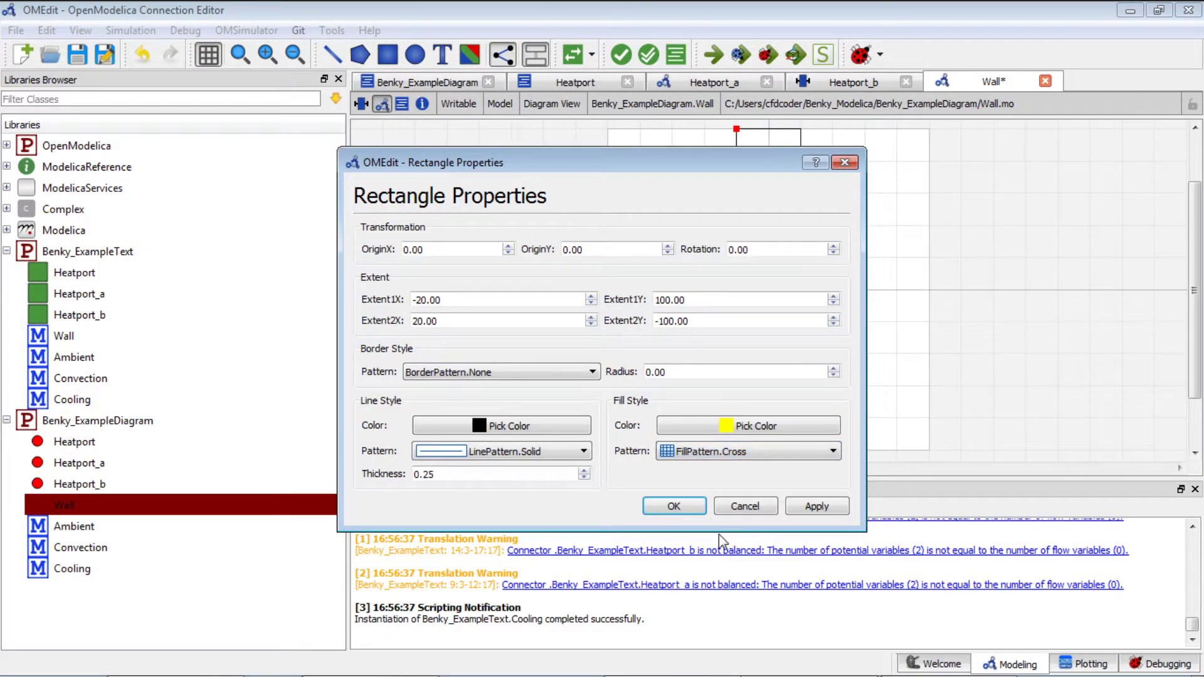
left_click(683, 507)
left_click(875, 257)
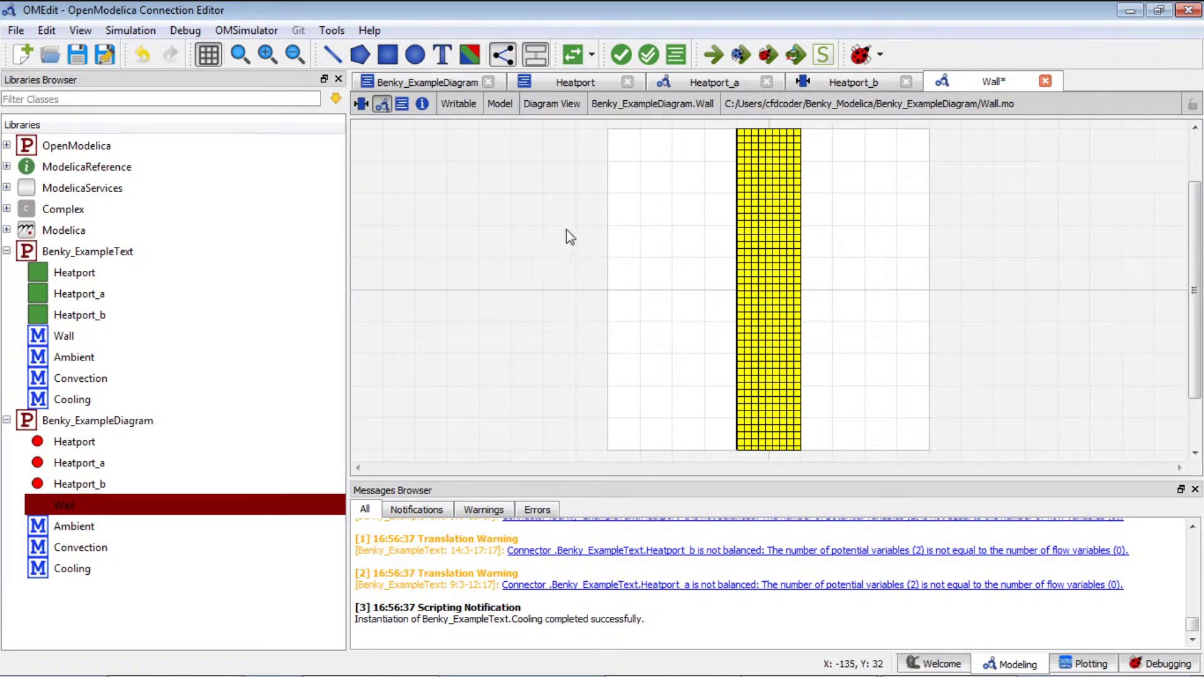
Step: Copy the yellow cross-hatched rectangle from the diagram into the Wall icon layer and save
left_click(362, 104)
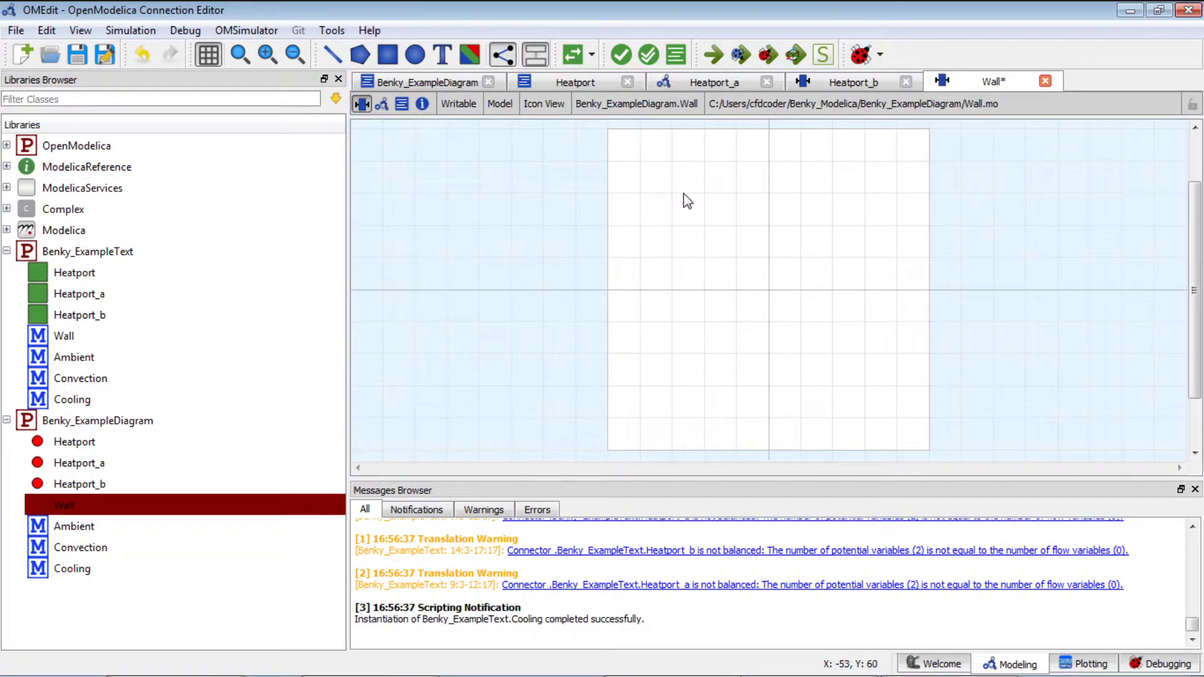
left_click(382, 104)
left_click_drag(879, 342, 666, 243)
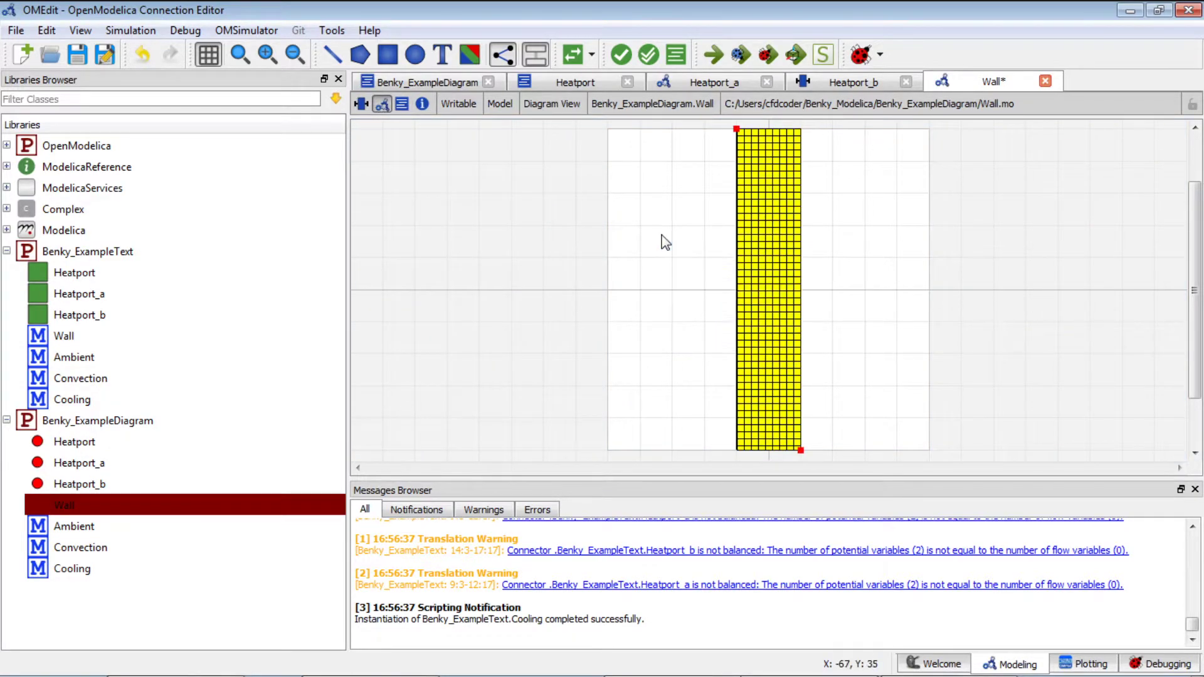
left_click(362, 104)
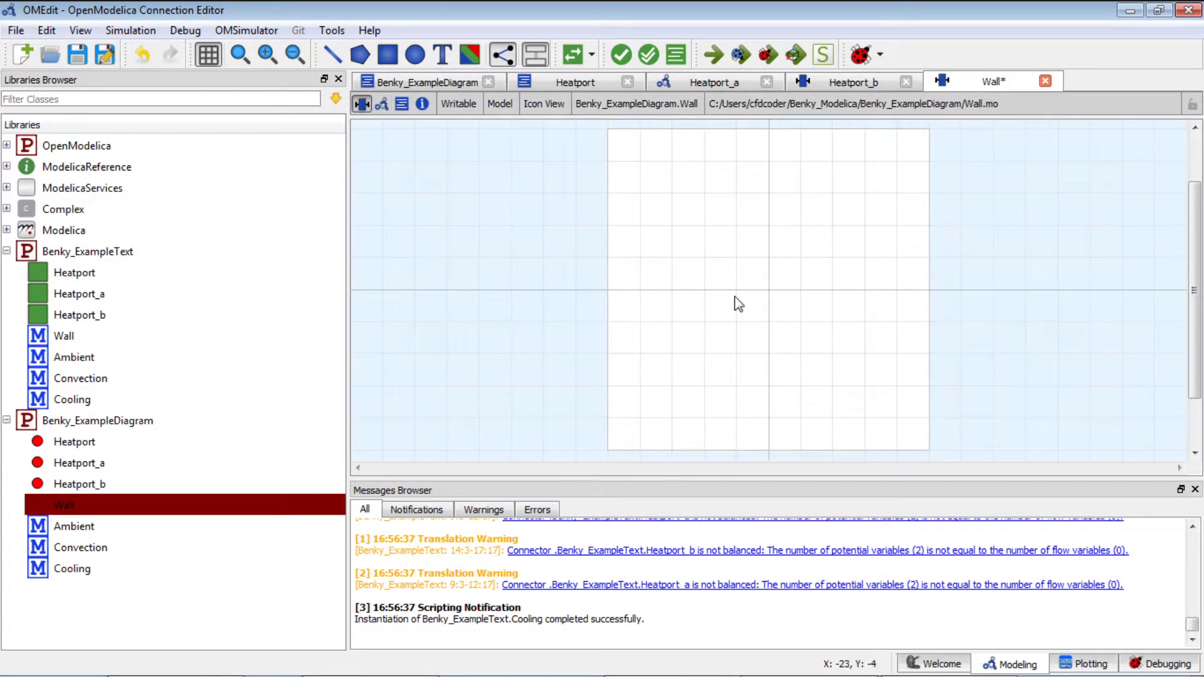
key("ctrl+v")
left_click(857, 314)
key("ctrl+s")
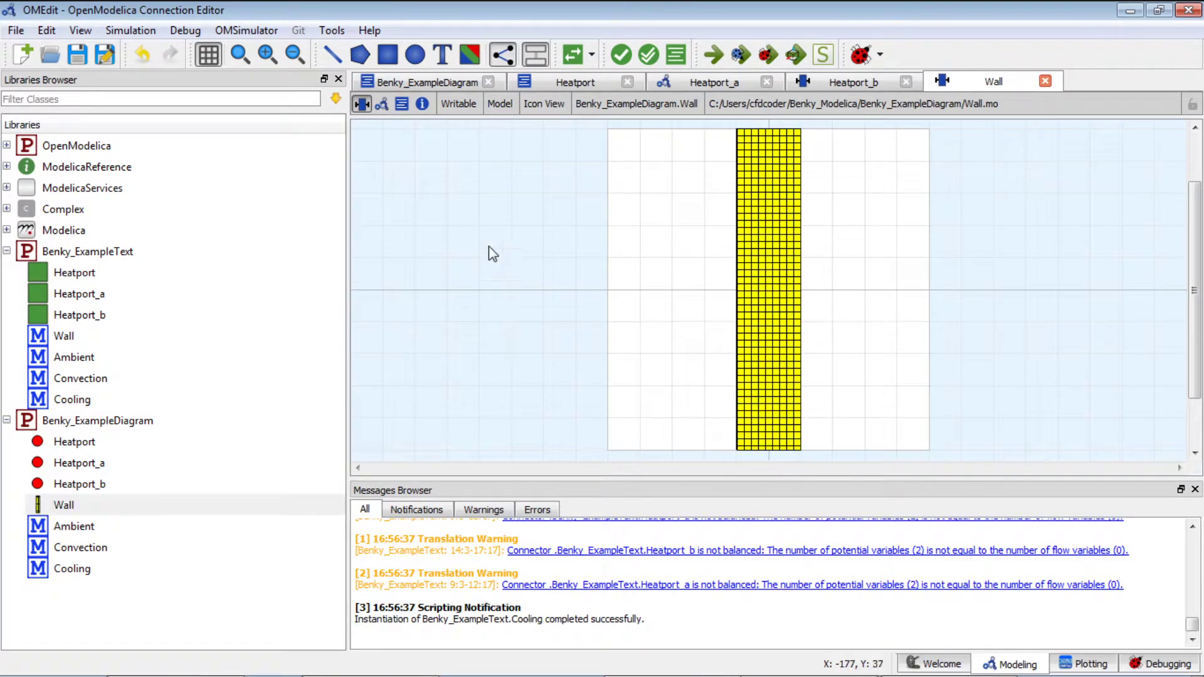
left_click(401, 105)
Step: Prefix 'Heatport_b node;' on line 9 with // and save the Wall model
left_click(560, 282)
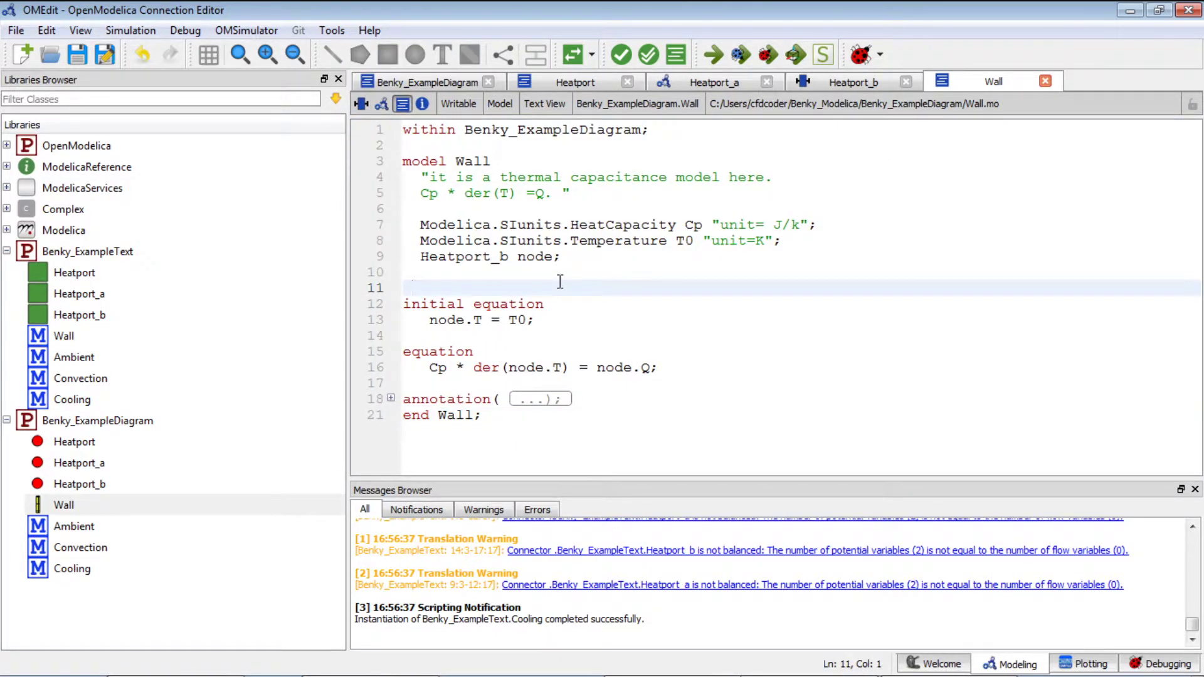
double_click(454, 258)
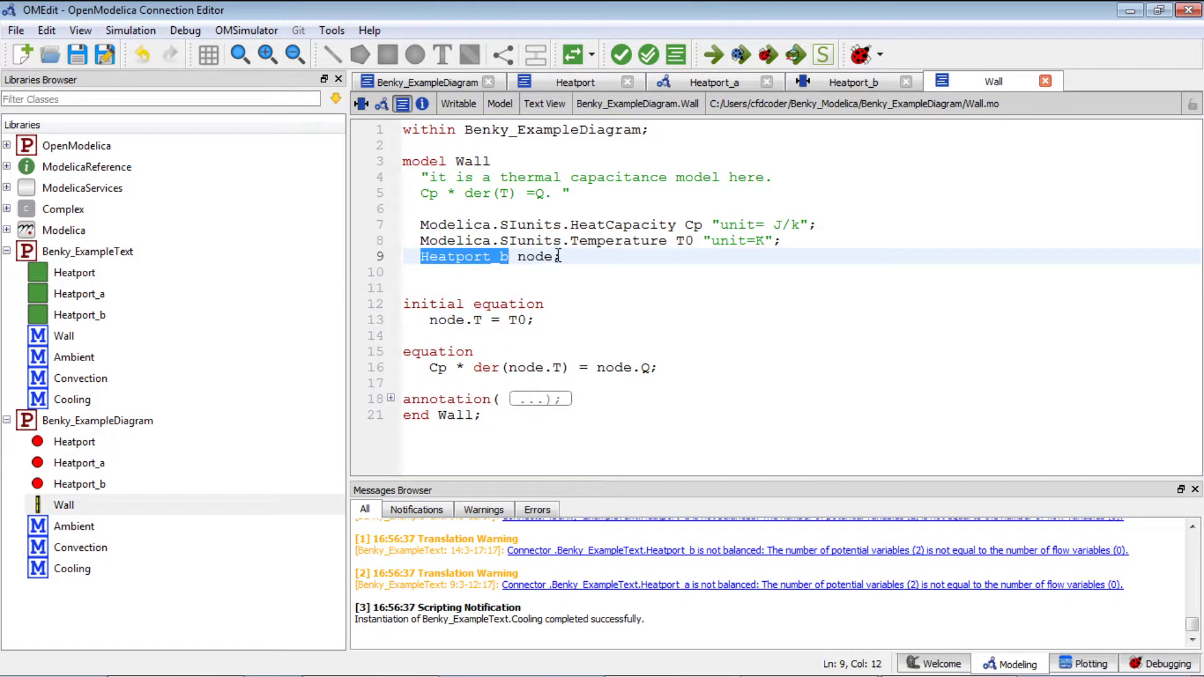
left_click(615, 283)
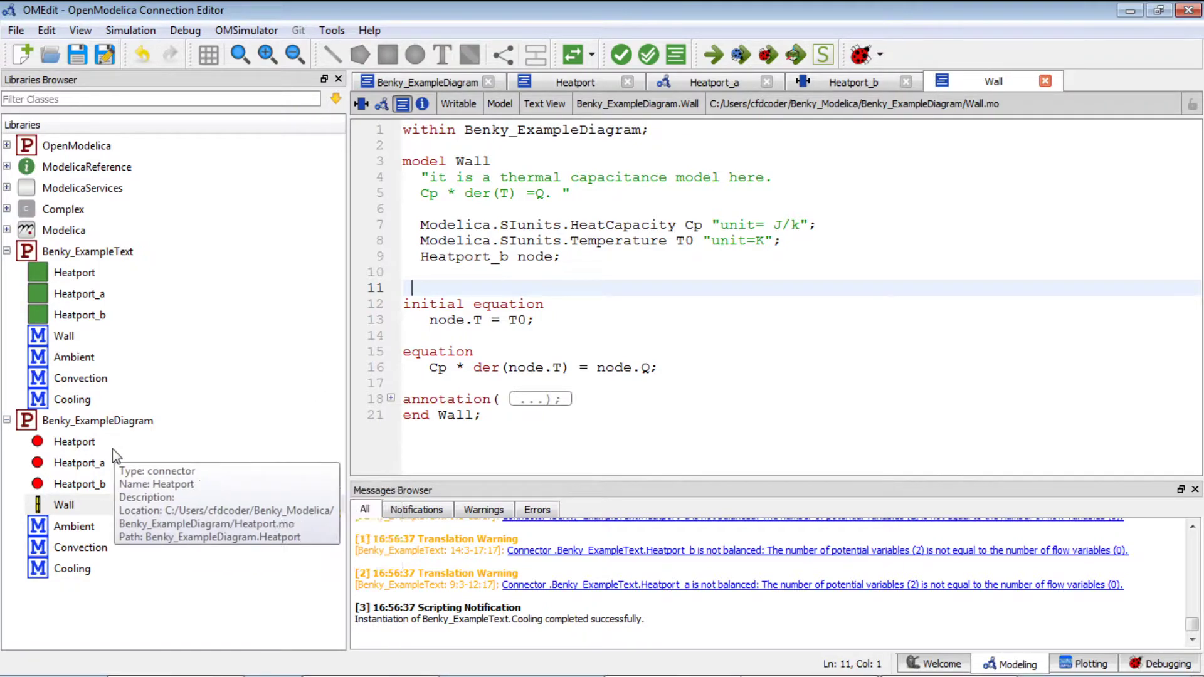
left_click(419, 257)
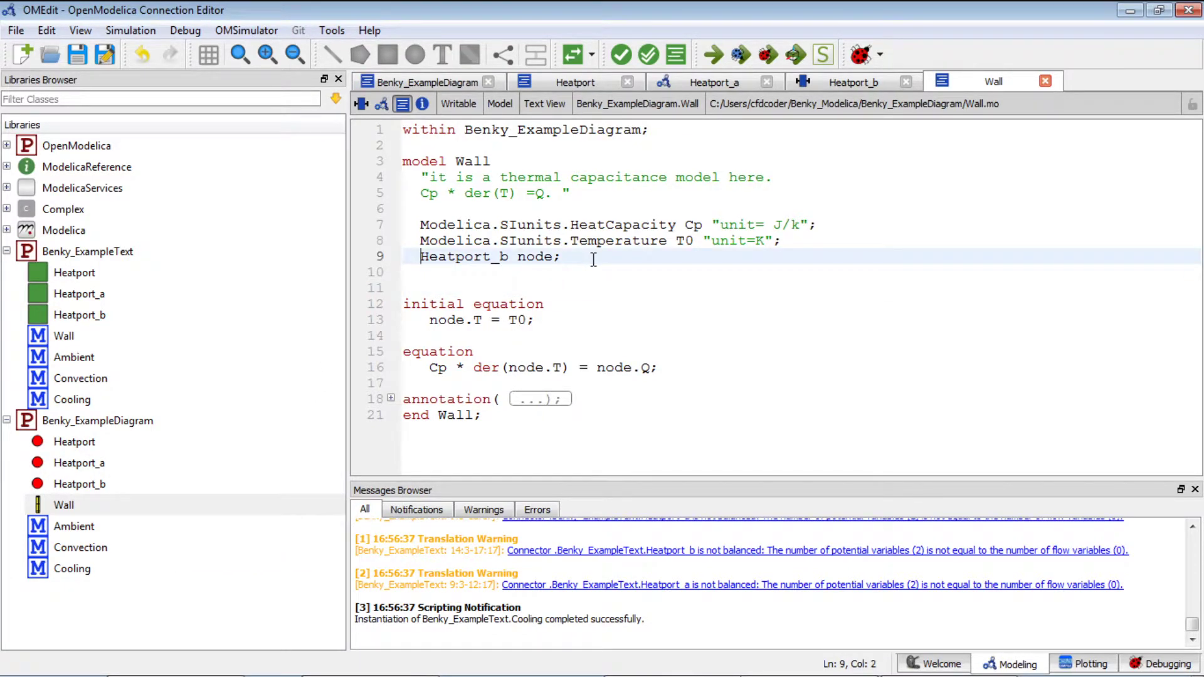
type("//")
key("Down")
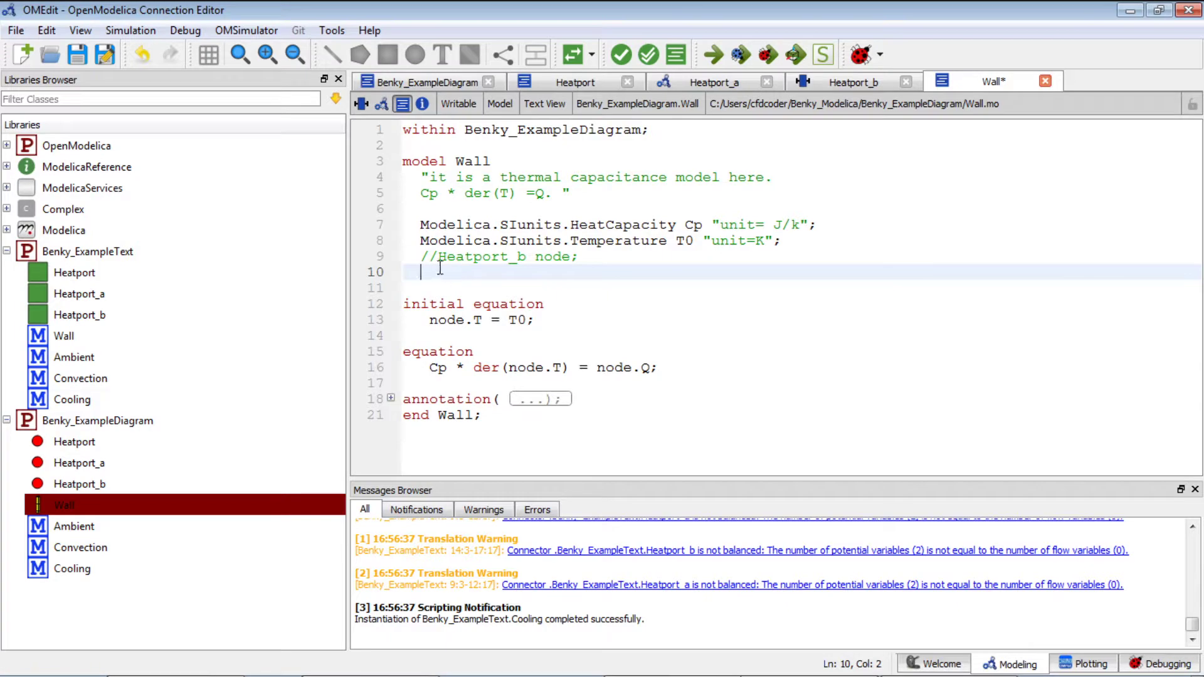
left_click(382, 104)
key("ctrl+s")
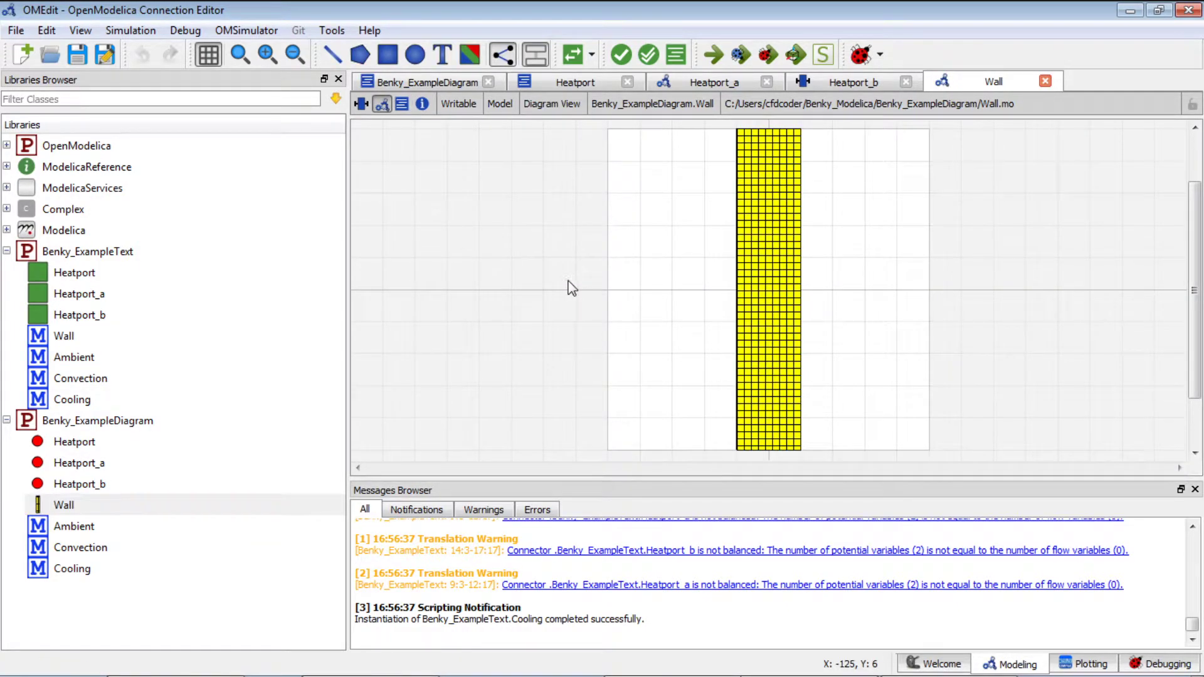
Step: Drop a Heatport_b connector named node just right of the wall rectangle, at {42, 0}
double_click(106, 481)
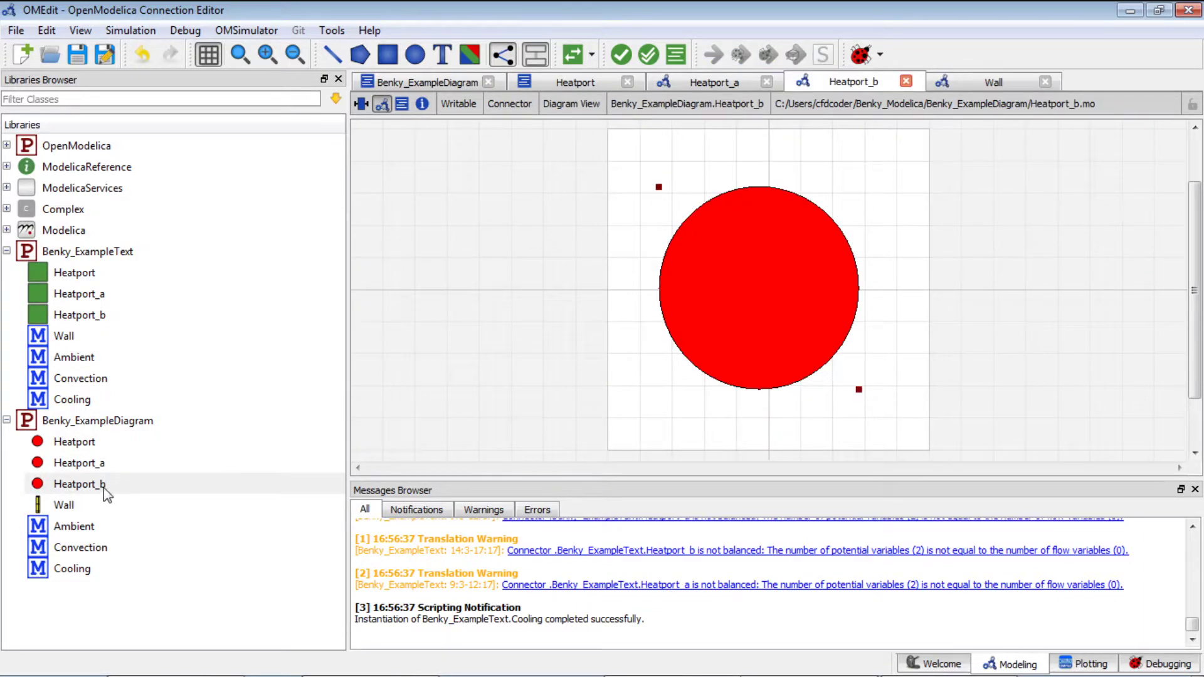
left_click_drag(91, 484, 100, 513)
double_click(102, 509)
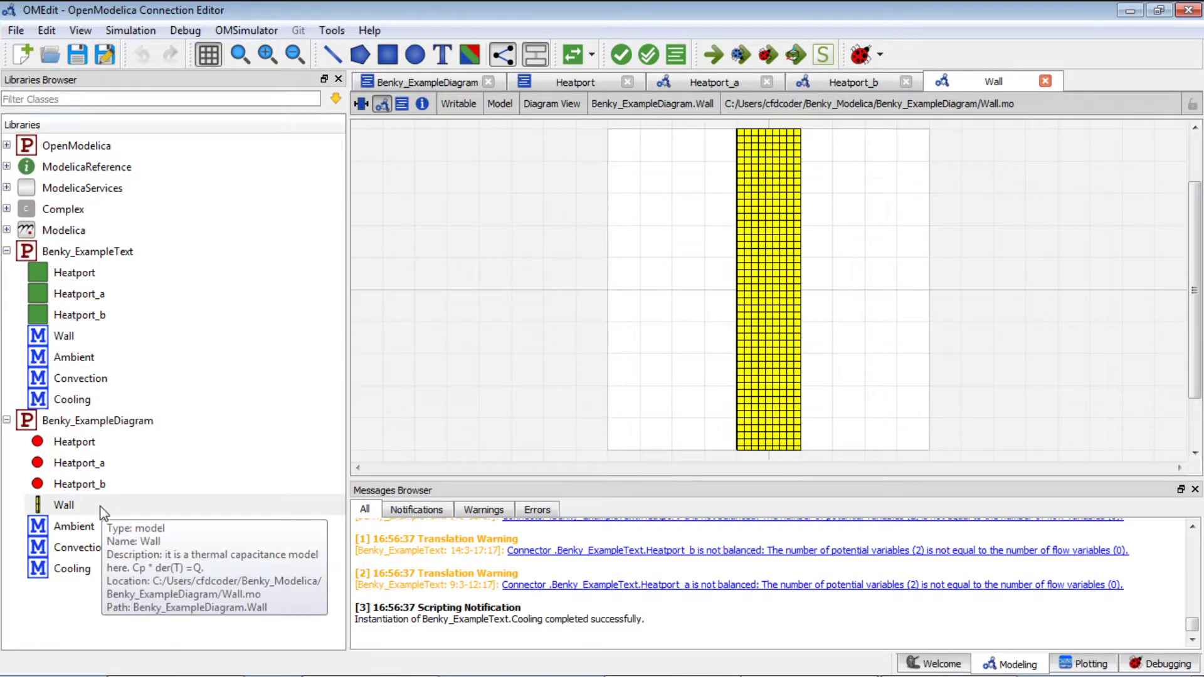
left_click(99, 509)
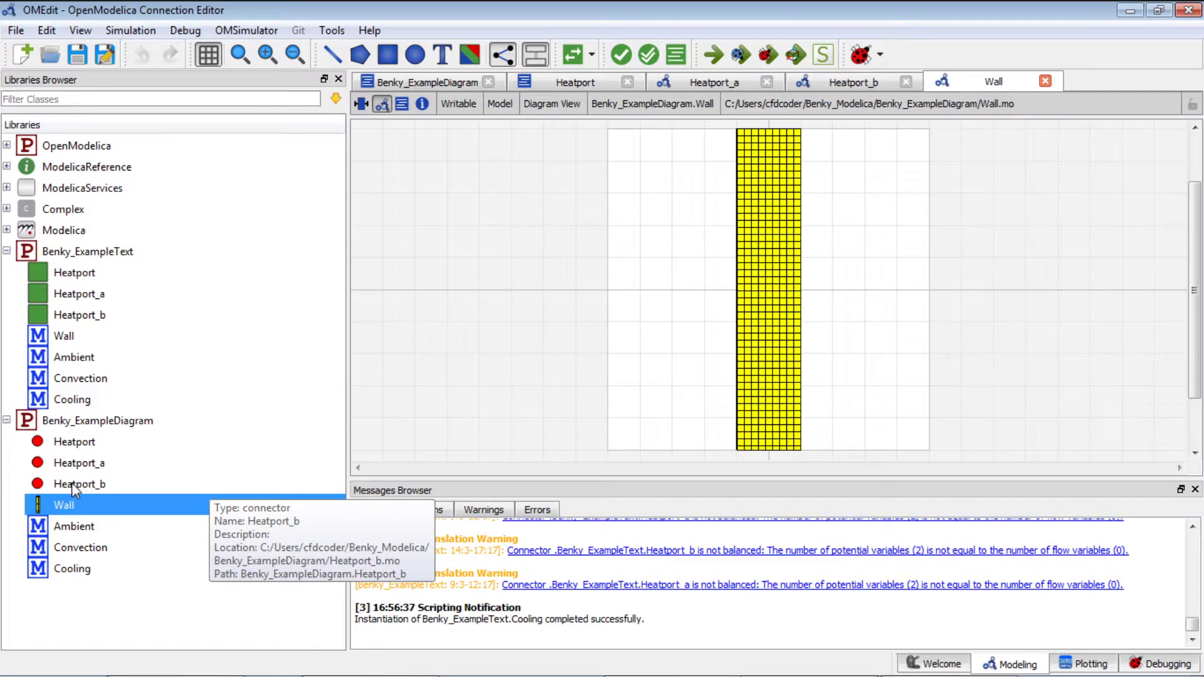
left_click_drag(63, 481, 839, 296)
left_click(533, 346)
left_click_drag(497, 349, 358, 344)
type("node")
left_click(715, 370)
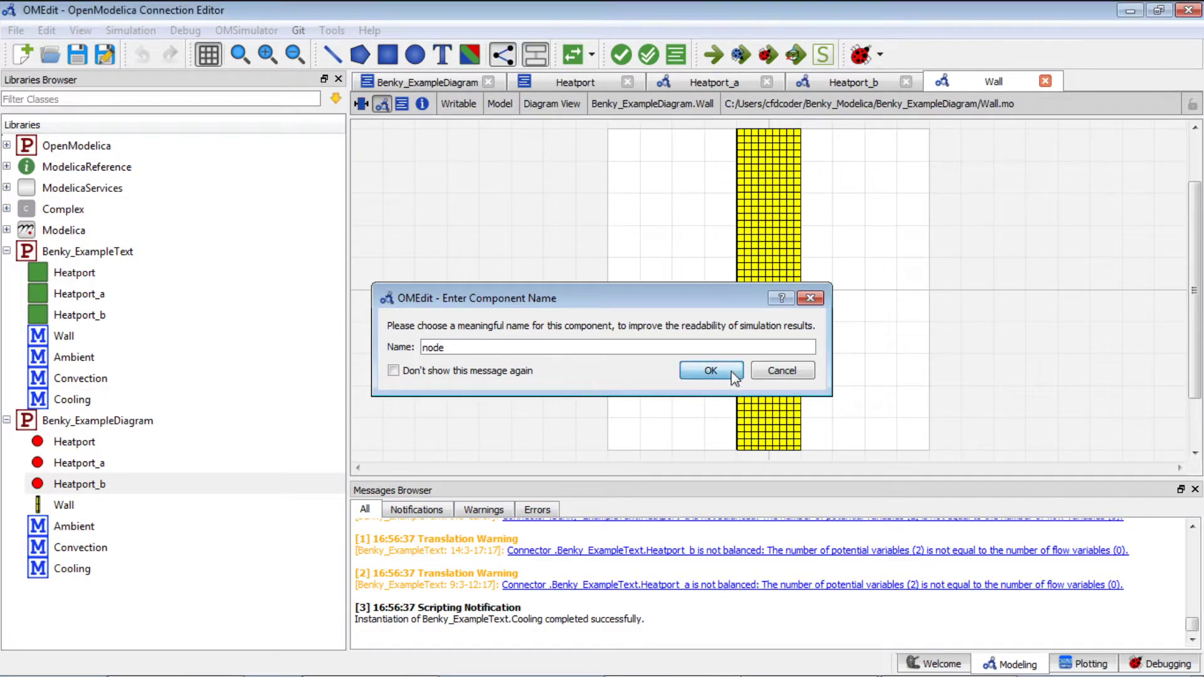
left_click(882, 352)
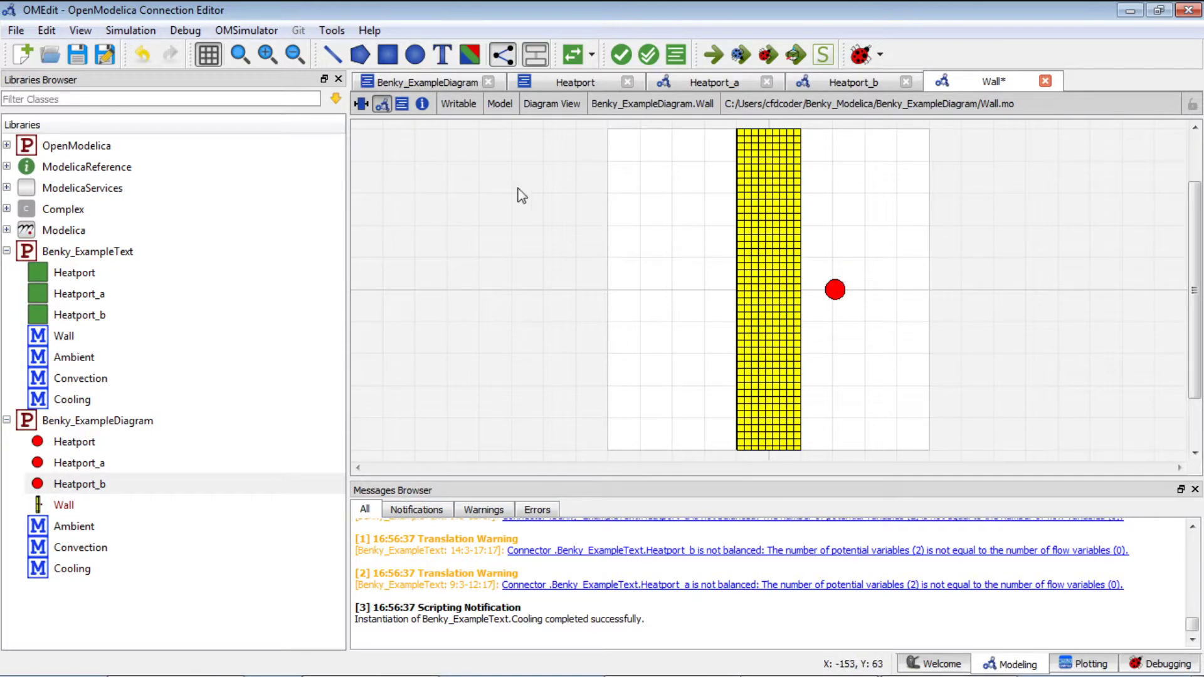
Step: Check the new node declaration and its placement annotation in the Wall model's code
left_click(401, 104)
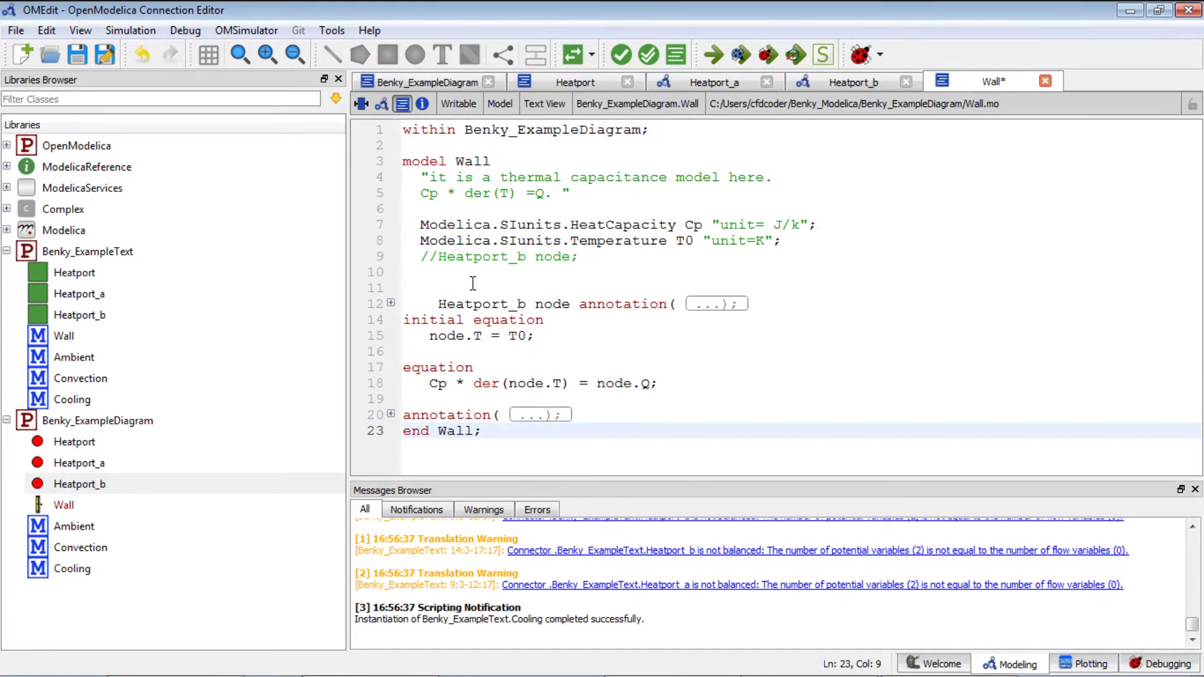
triple_click(478, 305)
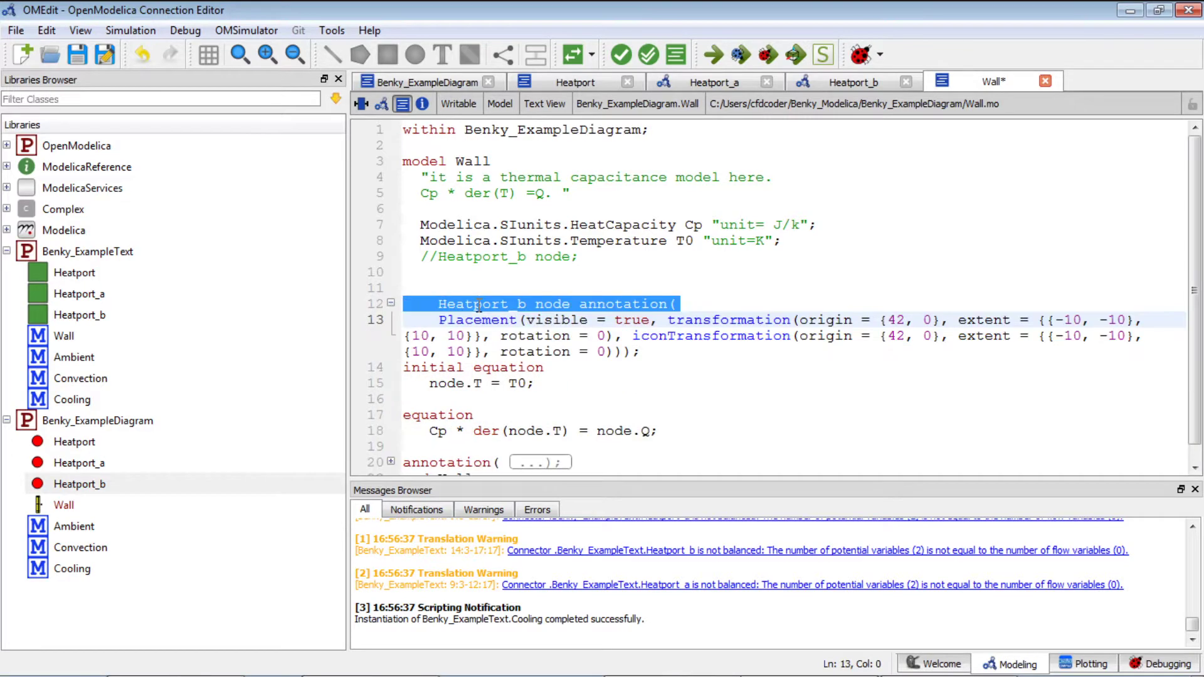
left_click(471, 275)
left_click(449, 305)
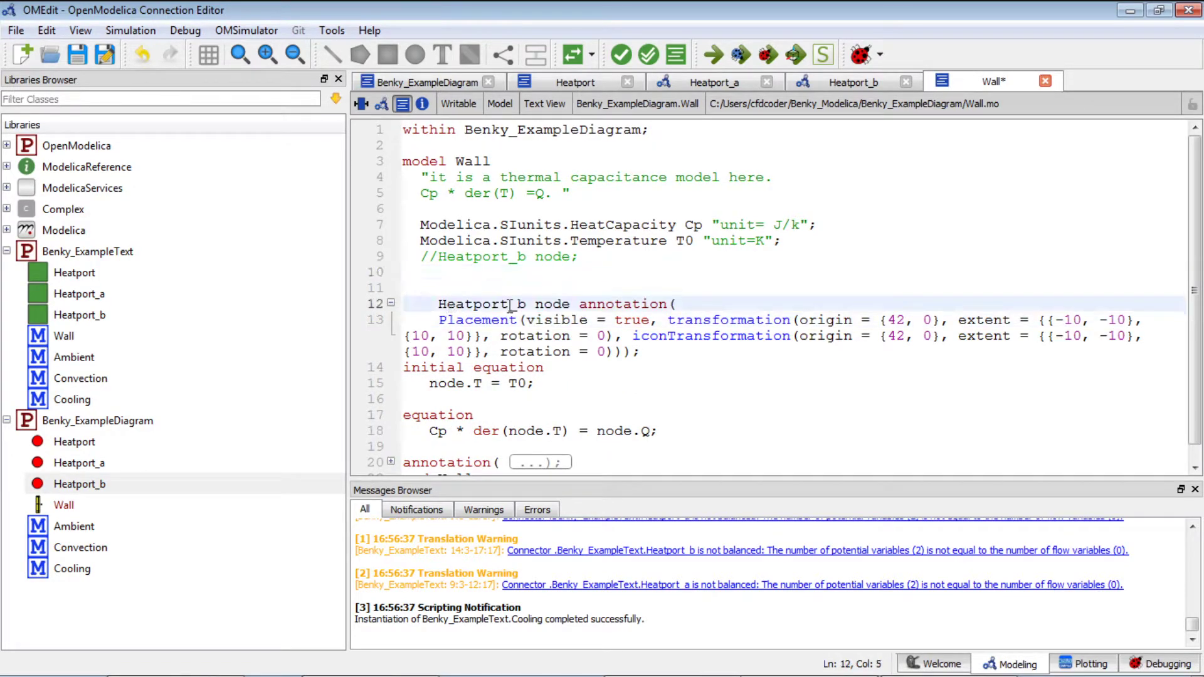